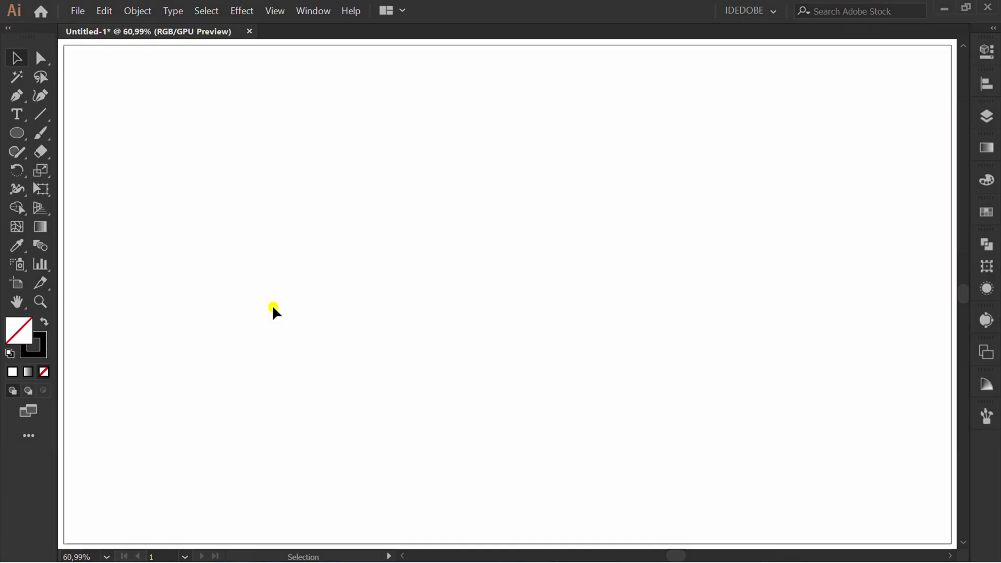
# Draw a vertical line and add a 90° rotated copy with the Rotate tool
pyautogui.moveTo(41, 115); pyautogui.dragTo(69, 110)
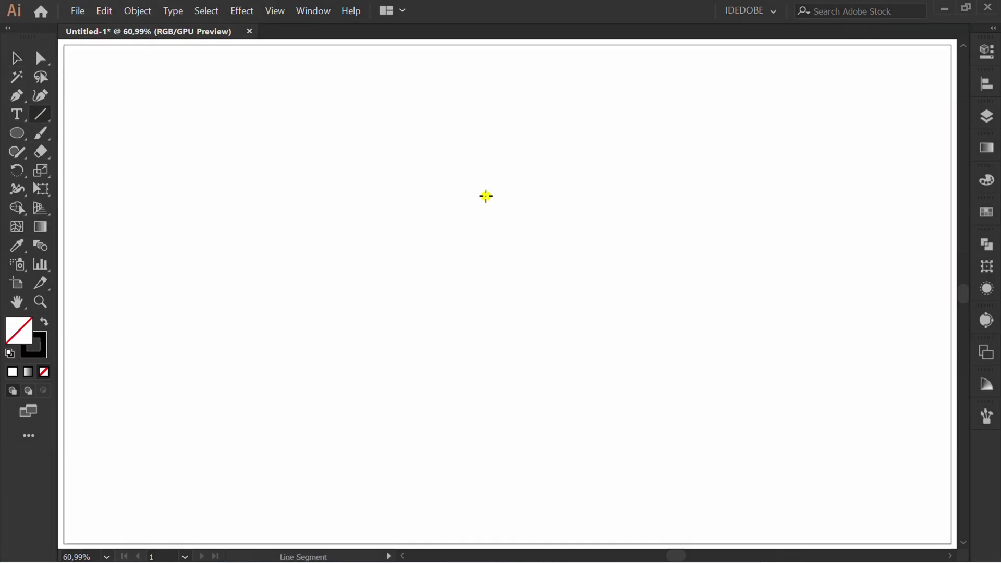
pyautogui.moveTo(470, 149); pyautogui.dragTo(472, 463)
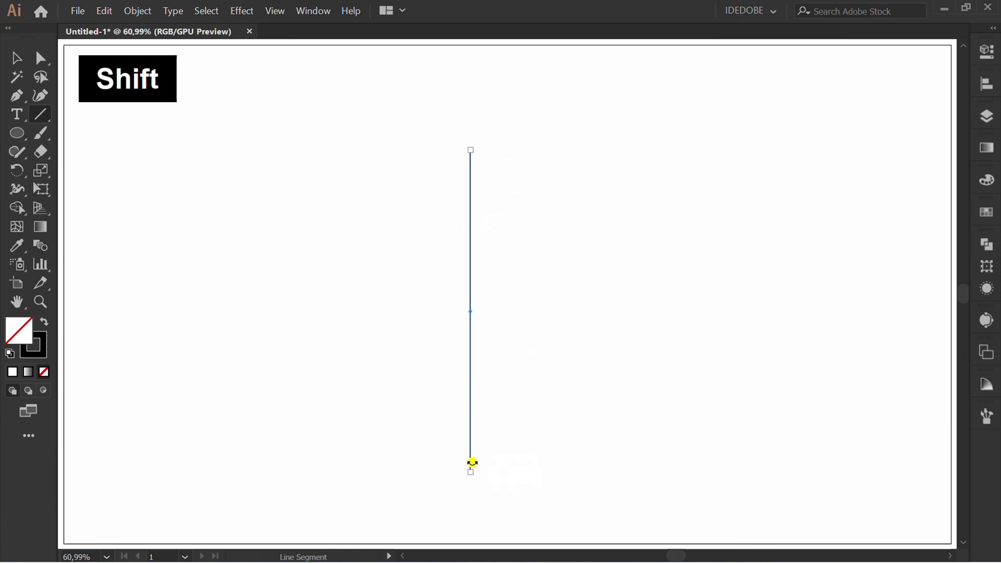
pyautogui.press('r')
pyautogui.moveTo(428, 445); pyautogui.dragTo(603, 352)
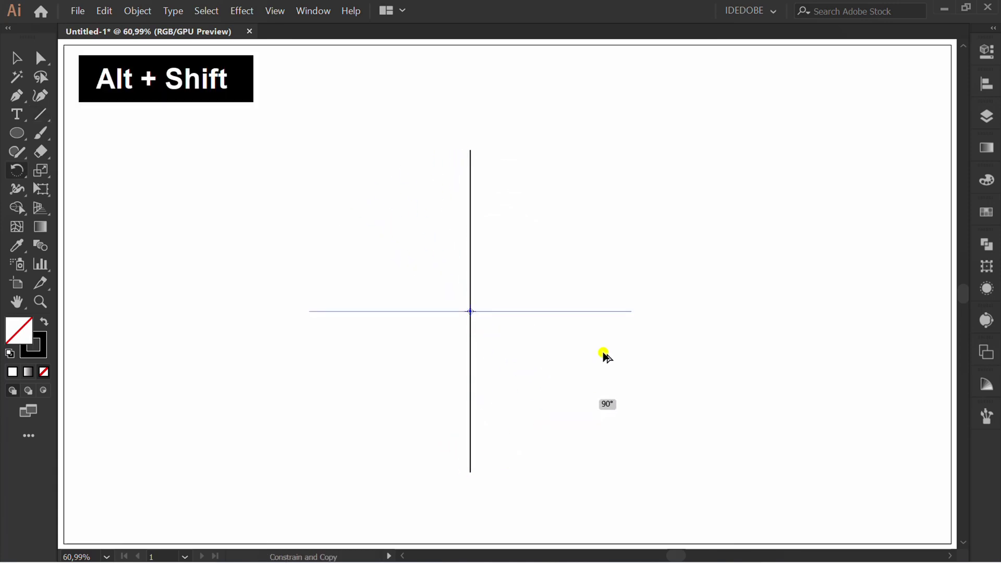
# Select both lines and align them to the artboard's horizontal and vertical centre
pyautogui.press('v')
pyautogui.moveTo(566, 190); pyautogui.dragTo(372, 403)
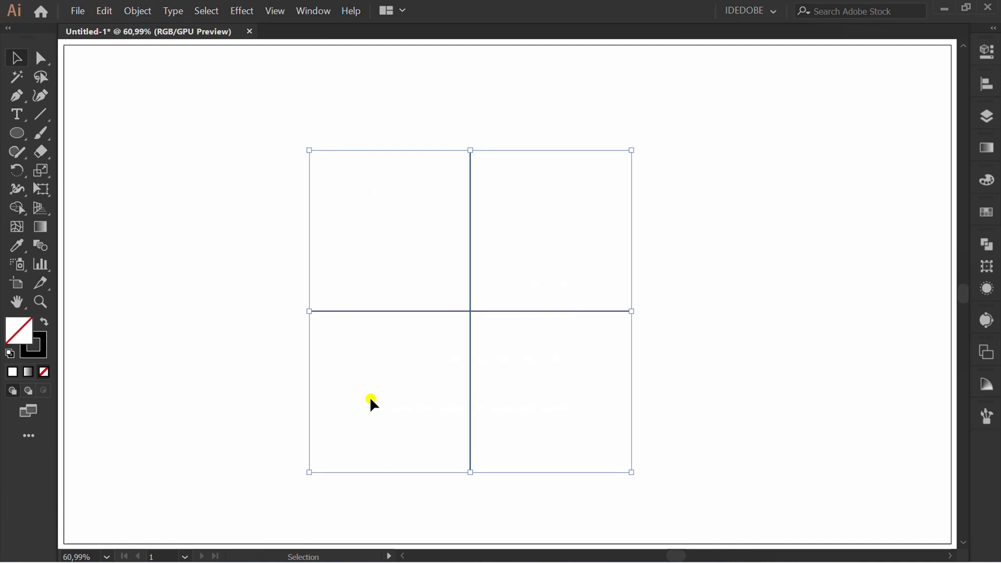
pyautogui.click(986, 84)
pyautogui.click(832, 110)
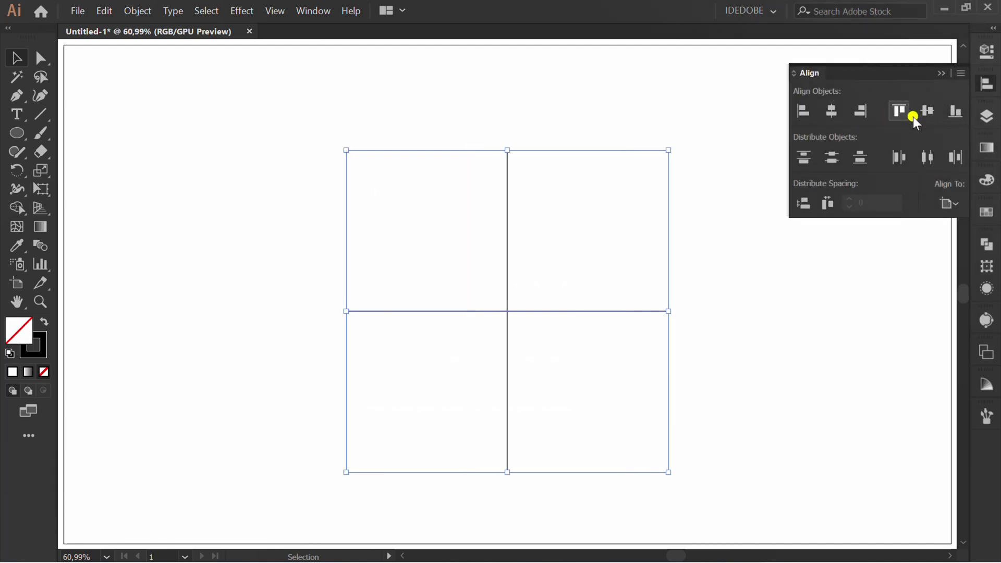
pyautogui.click(927, 110)
pyautogui.click(940, 73)
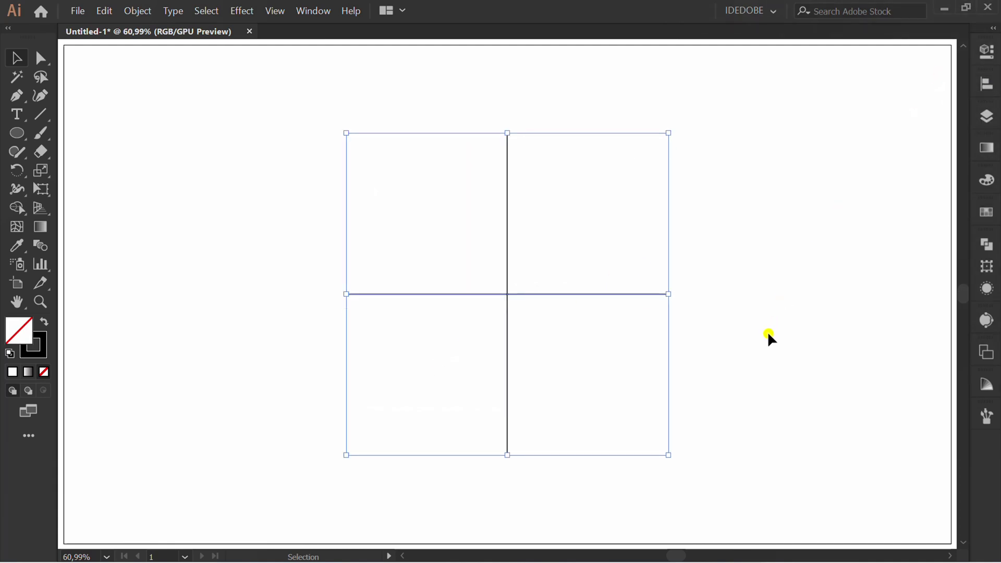
# Turn the two lines into guides and add a 500×500 pt circle centred on them
pyautogui.rightClick(438, 217)
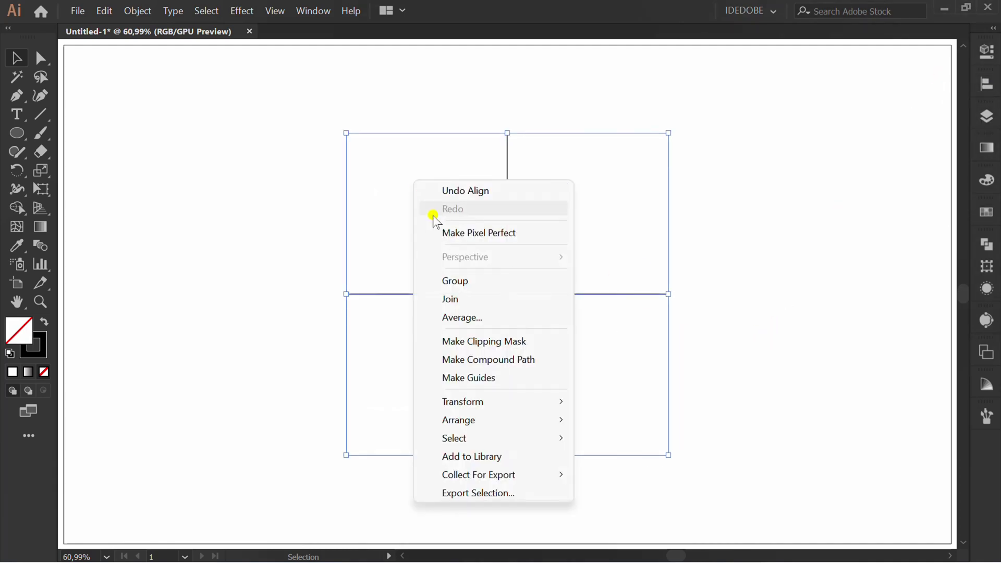
pyautogui.click(512, 379)
pyautogui.rightClick(17, 132)
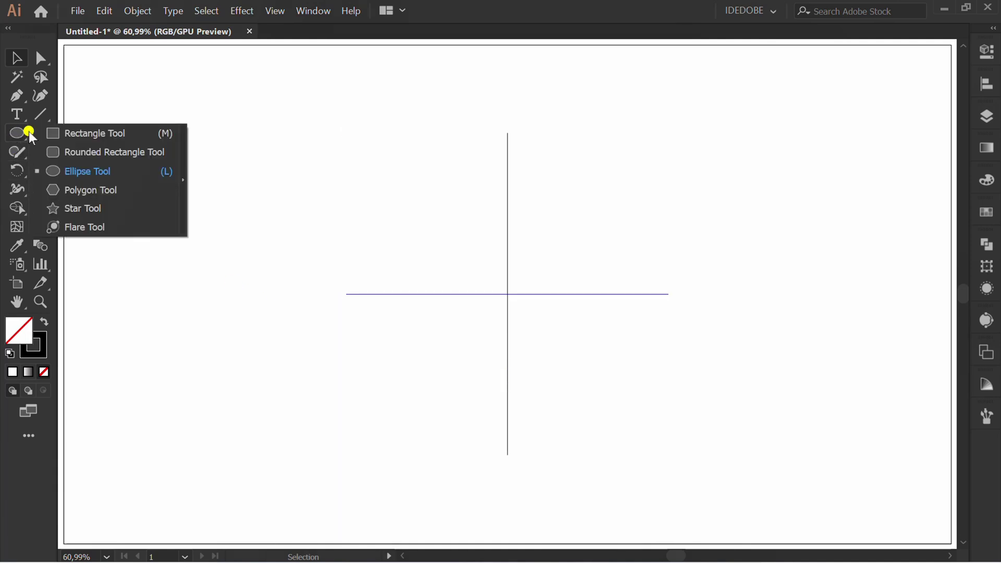
pyautogui.click(83, 169)
pyautogui.click(458, 257)
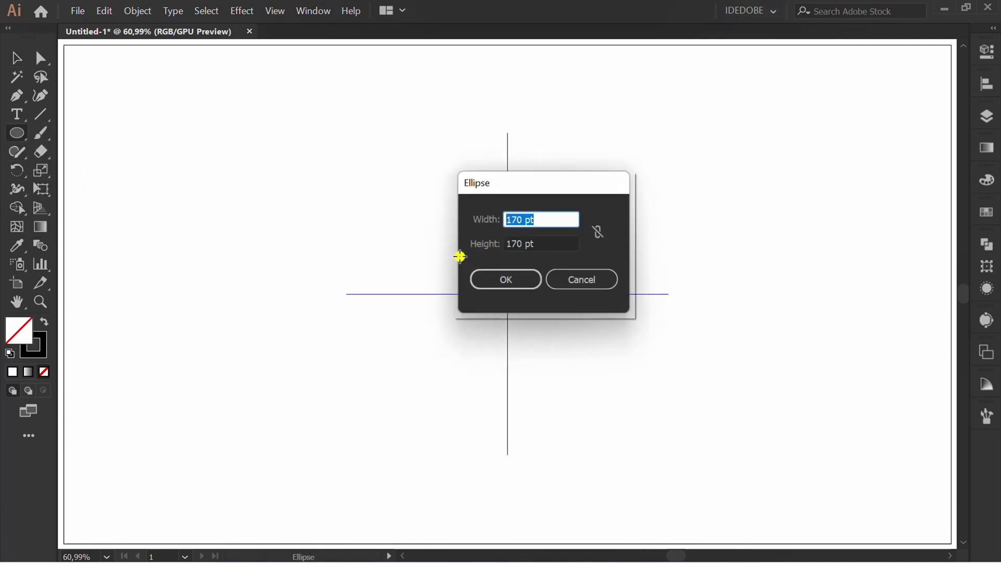
pyautogui.write('500')
pyautogui.press('Tab')
pyautogui.write('5')
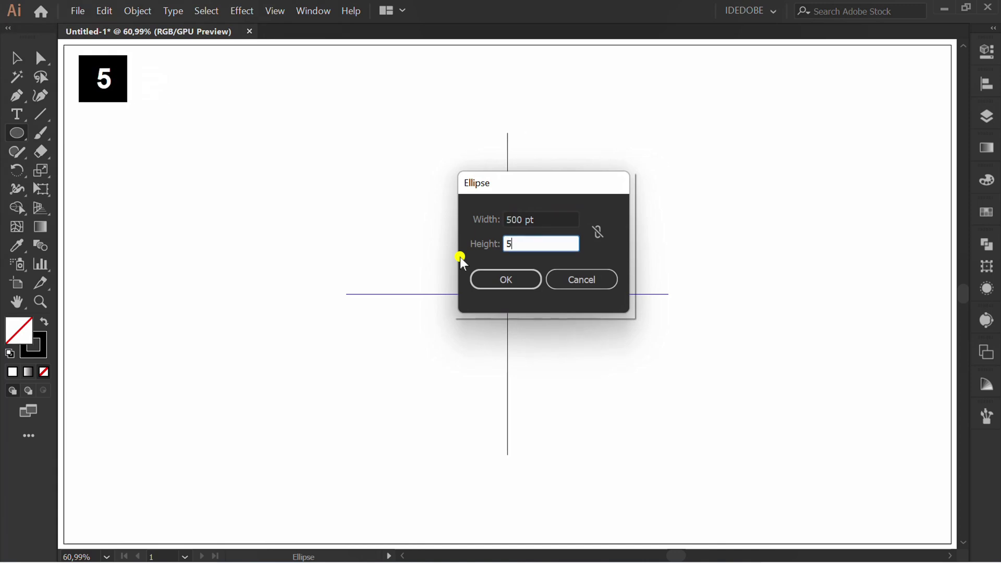
pyautogui.write('00')
pyautogui.click(492, 279)
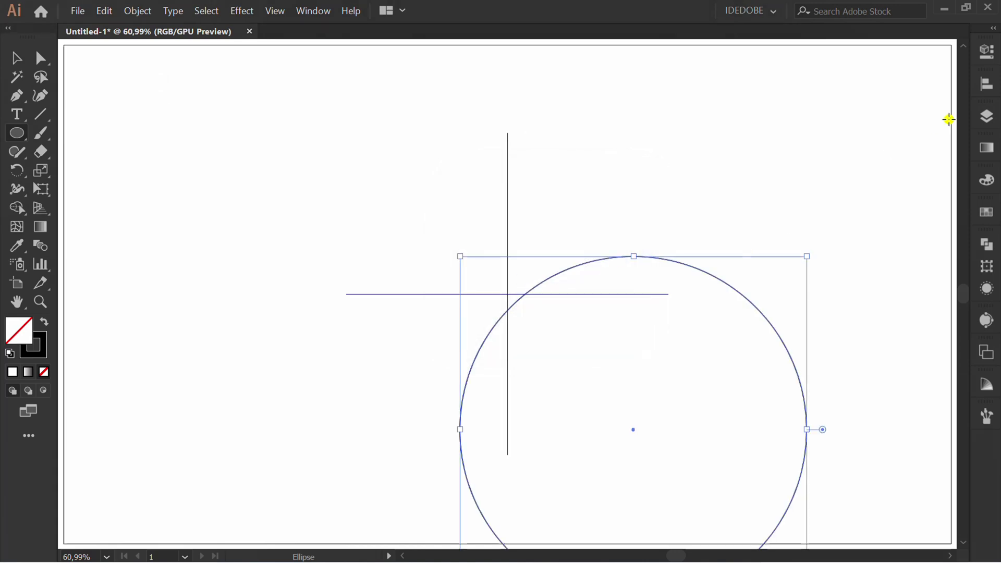
pyautogui.click(985, 85)
pyautogui.click(830, 110)
pyautogui.click(924, 113)
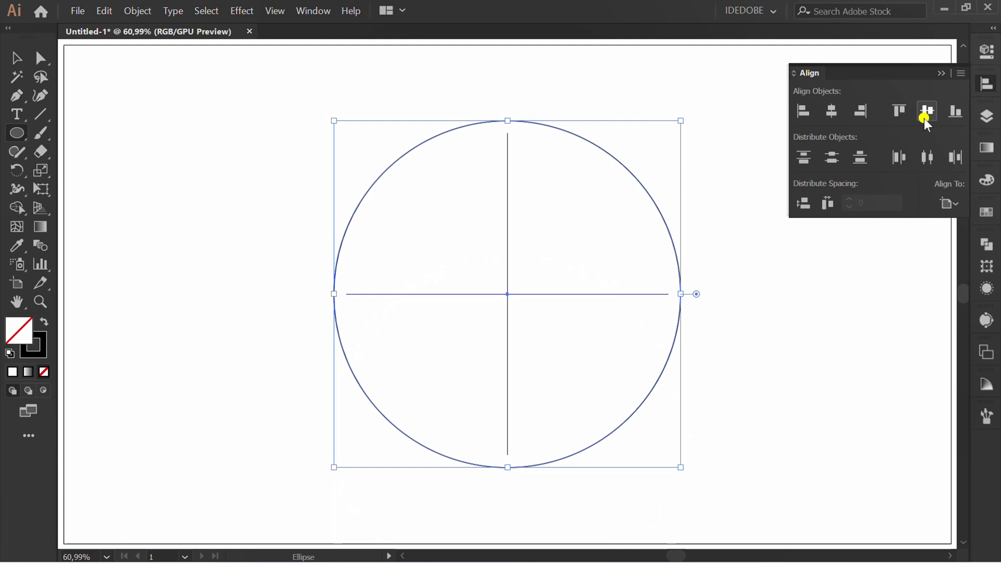
# Add a 170×170 pt circle and move it onto the big circle's top edge, nudging it upward
pyautogui.click(262, 262)
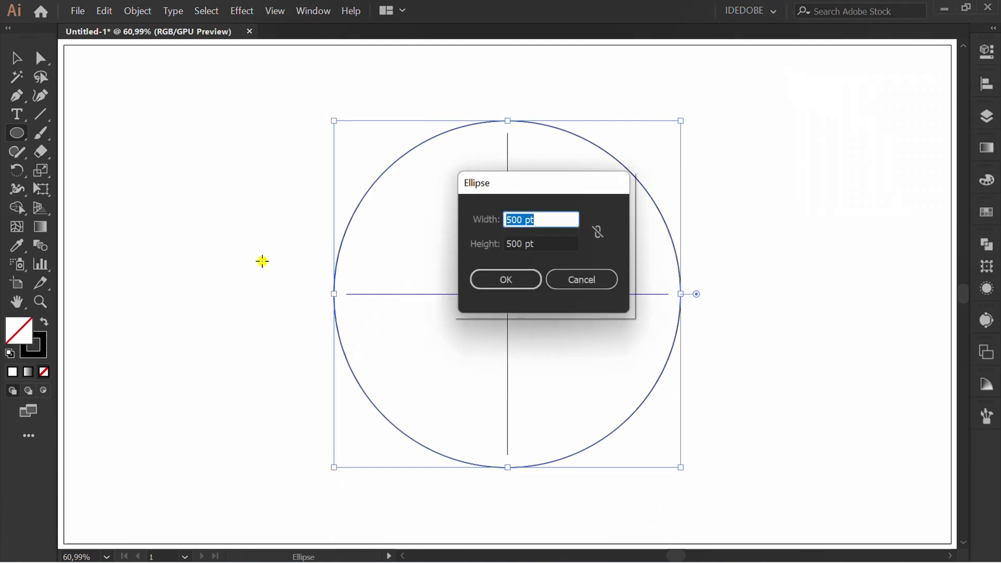
pyautogui.write('170')
pyautogui.press('Tab')
pyautogui.write('170')
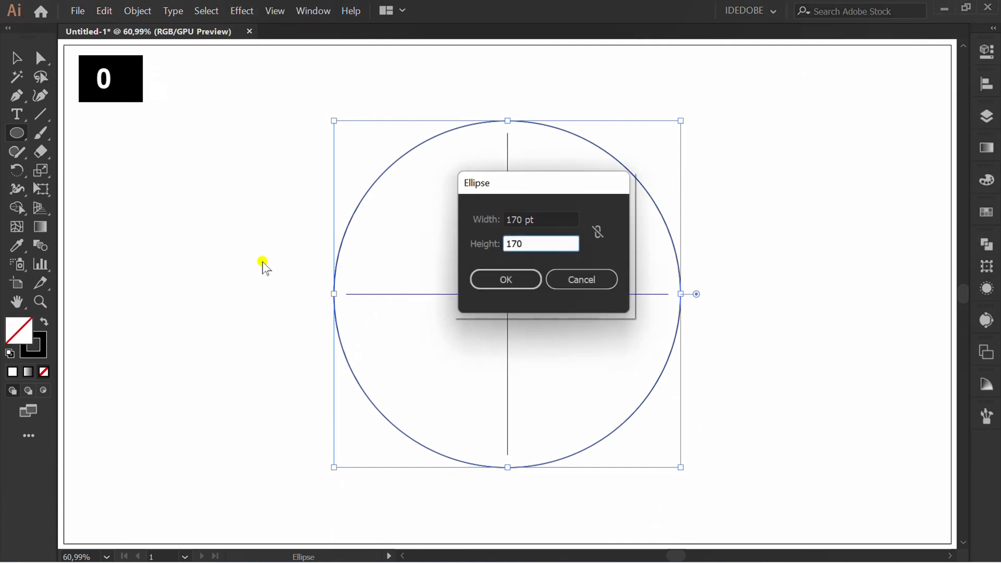
pyautogui.click(492, 280)
pyautogui.moveTo(324, 321); pyautogui.dragTo(506, 117)
pyautogui.scroll(2, 455, 280)
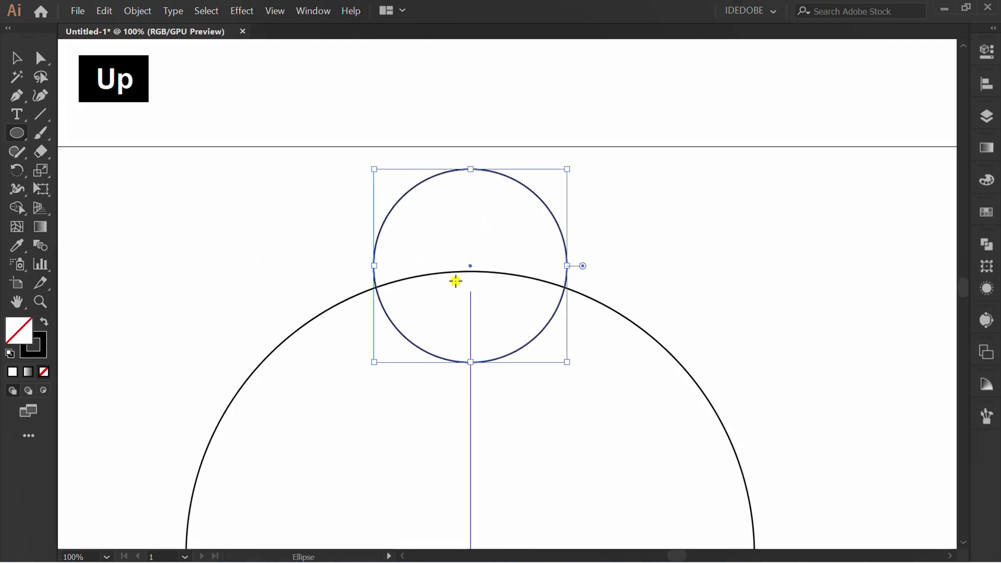
pyautogui.press('Up')
pyautogui.press('Up')
pyautogui.press('Up')
pyautogui.press('Up')
pyautogui.press('Up')
pyautogui.press('Up')
pyautogui.press('Up')
pyautogui.press('Up')
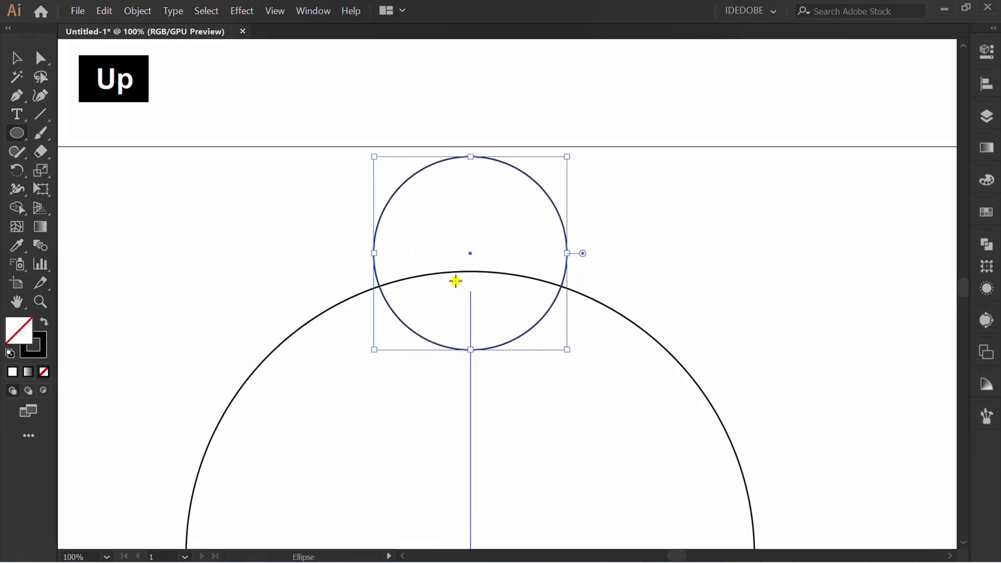
pyautogui.press('Up')
pyautogui.press('Up')
pyautogui.hotkey('ctrl', '-')
pyautogui.press('v')
pyautogui.click(594, 94)
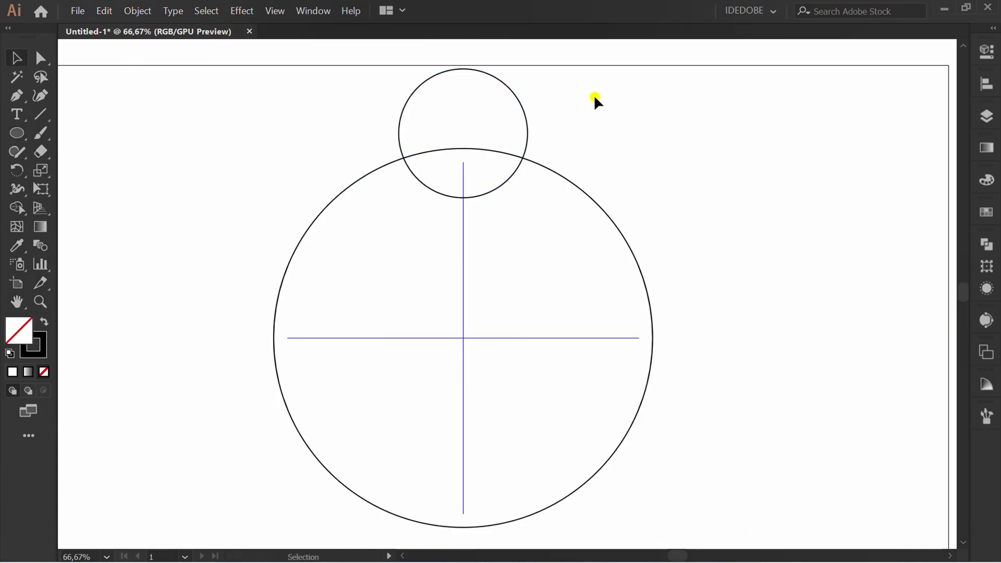
# Rotate-copy the small circle 60° around the big circle's centre and repeat it all the way round
pyautogui.moveTo(562, 84); pyautogui.dragTo(339, 122)
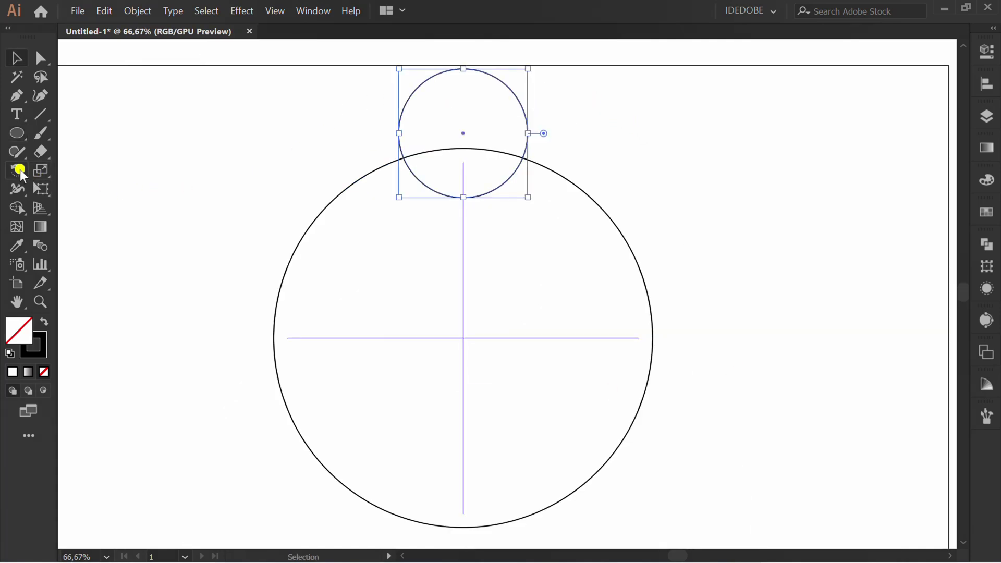
pyautogui.moveTo(17, 169); pyautogui.dragTo(94, 170)
pyautogui.press('alt')
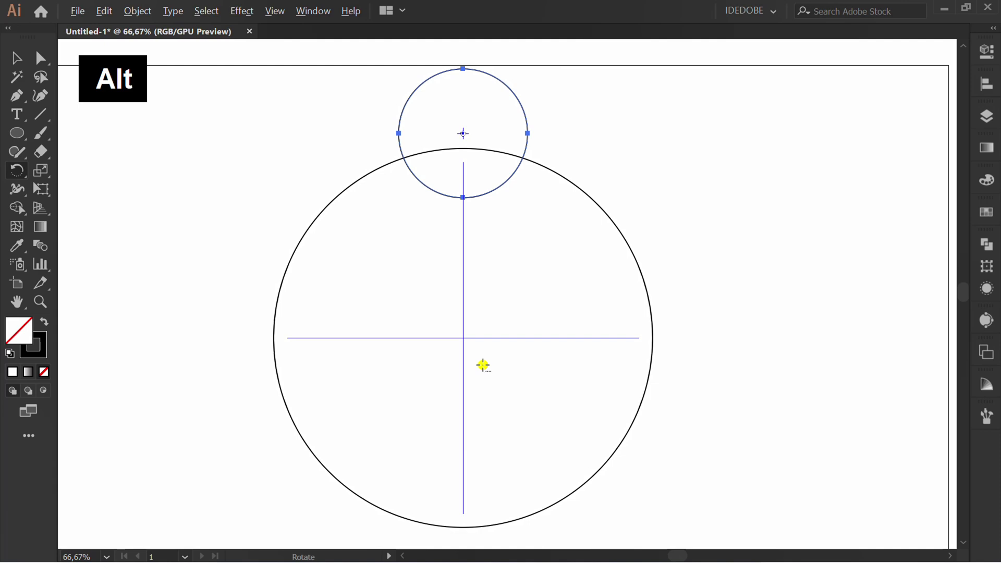
pyautogui.keyDown('alt'); pyautogui.click(466, 341); pyautogui.keyUp('alt')
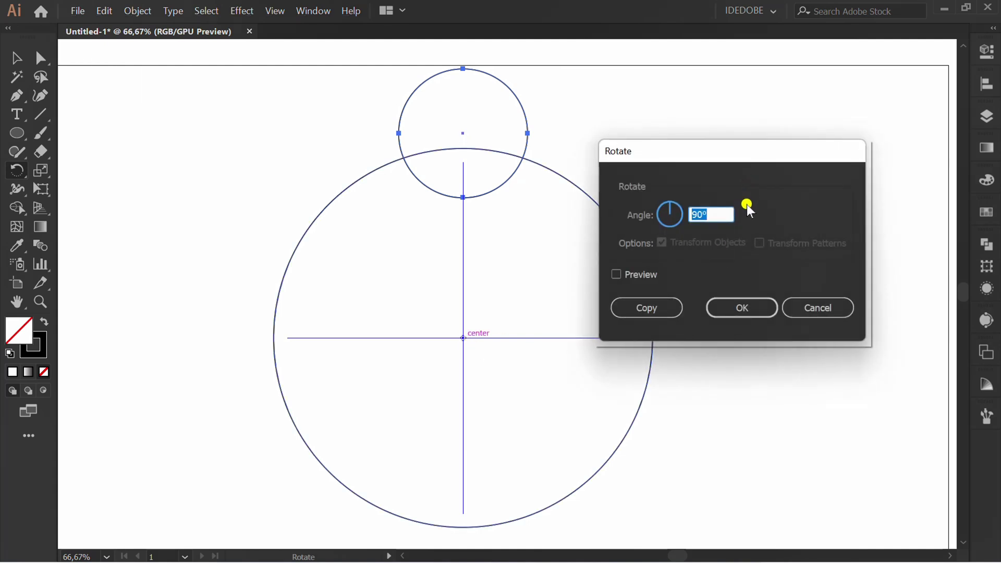
pyautogui.write('60')
pyautogui.click(616, 275)
pyautogui.click(643, 306)
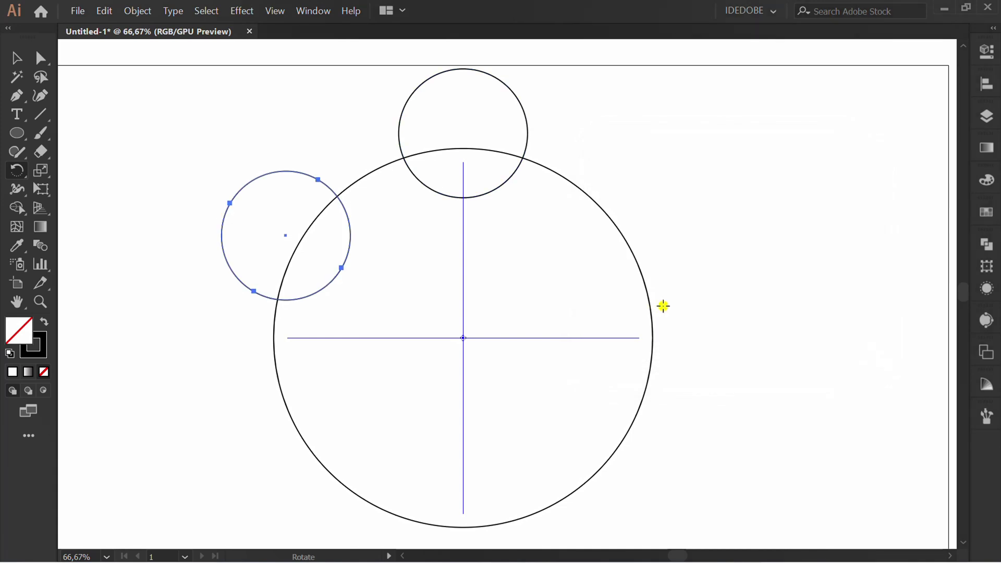
pyautogui.hotkey('ctrl', 'd')
pyautogui.hotkey('ctrl', 'd')
pyautogui.hotkey('ctrl', 'd')
pyautogui.hotkey('ctrl', 'd')
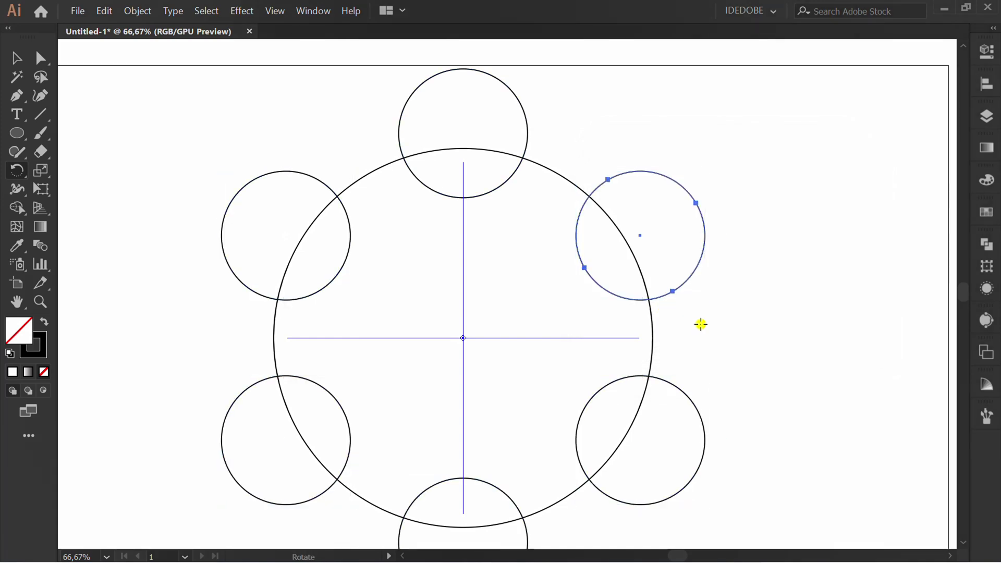
# Subtract the small circles from the big one with Minus Front, then select the gear with its guides
pyautogui.press('v')
pyautogui.click(756, 323)
pyautogui.hotkey('ctrl', '0')
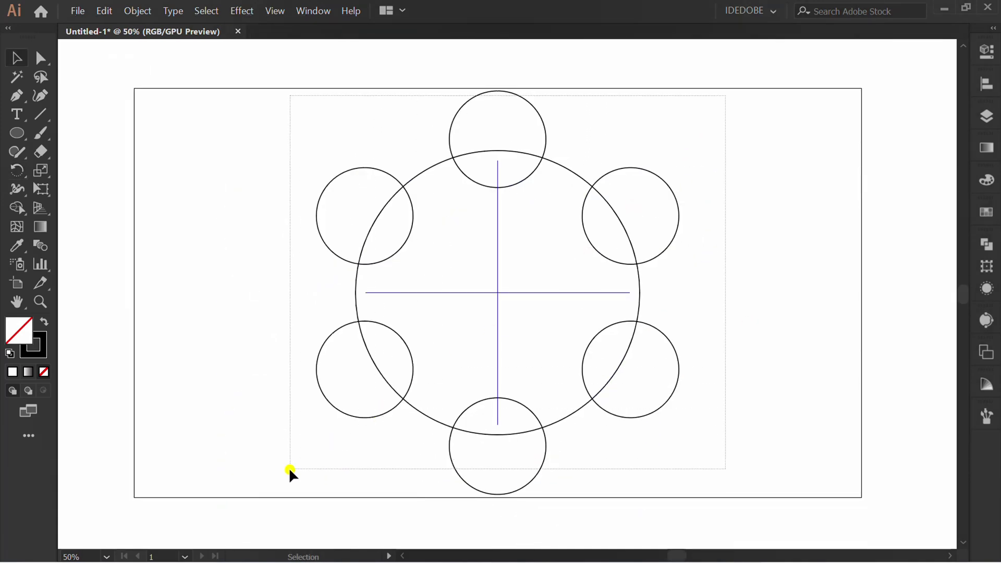
pyautogui.moveTo(725, 95); pyautogui.dragTo(289, 467)
pyautogui.click(985, 244)
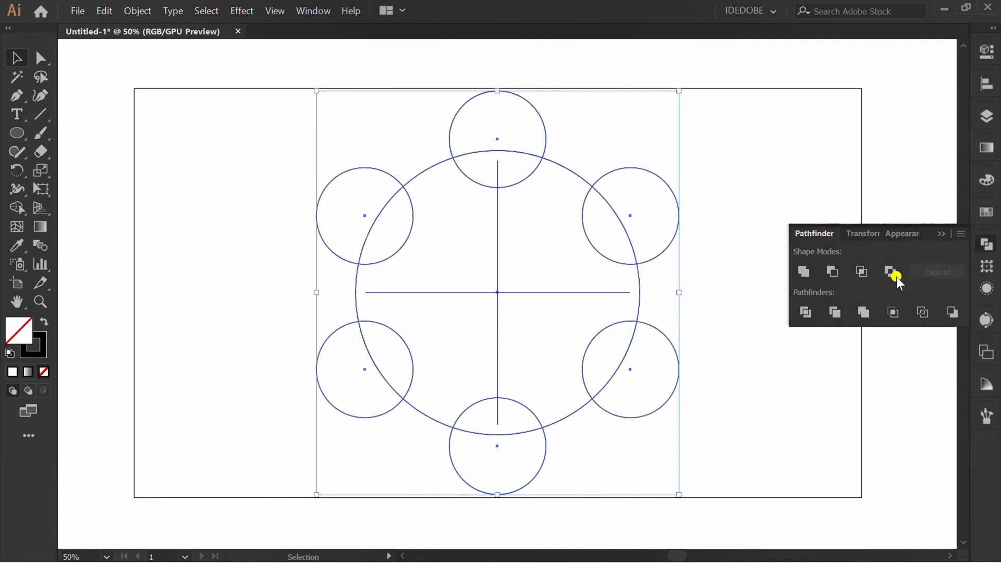
pyautogui.click(830, 271)
pyautogui.click(698, 336)
pyautogui.hotkey('ctrl', '=')
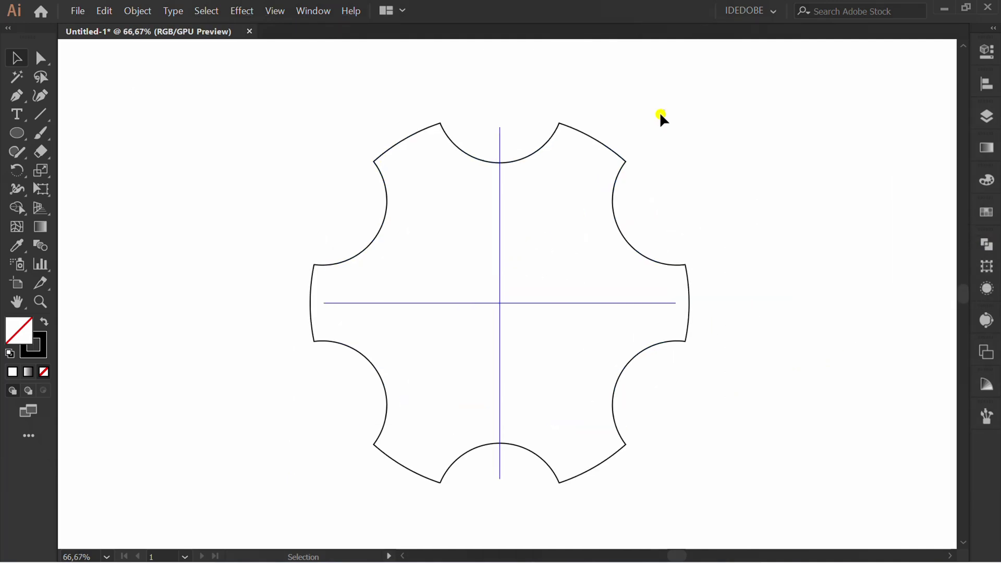
pyautogui.moveTo(597, 184); pyautogui.dragTo(746, 226)
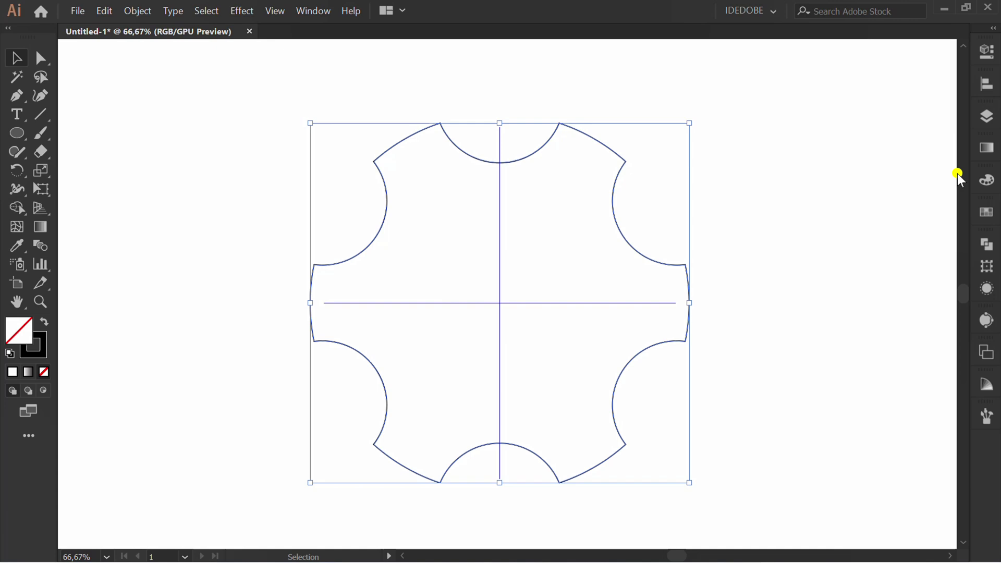
# Apply a linear gradient at -45° to the gear with a grey left stop
pyautogui.click(986, 148)
pyautogui.click(808, 164)
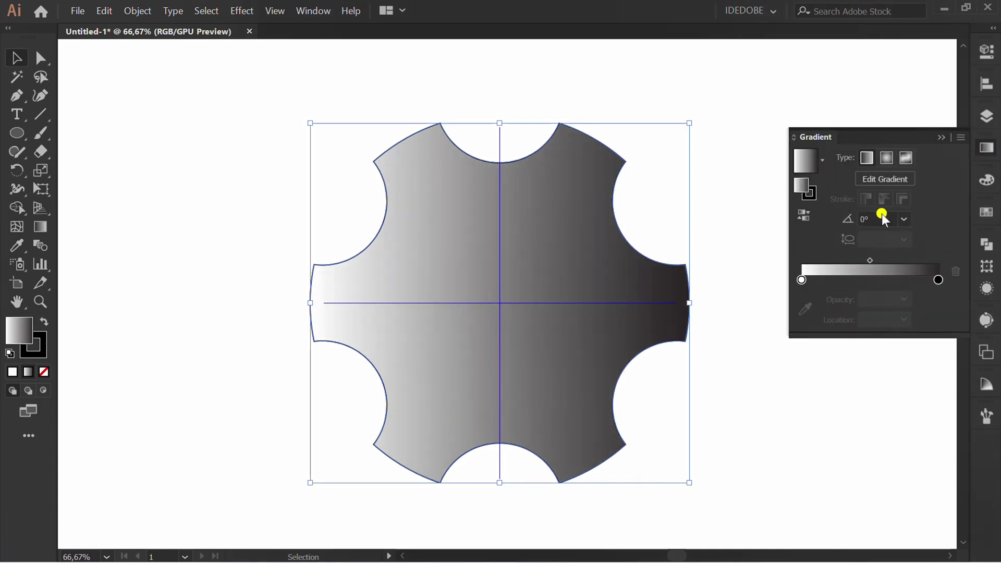
pyautogui.click(902, 219)
pyautogui.click(930, 413)
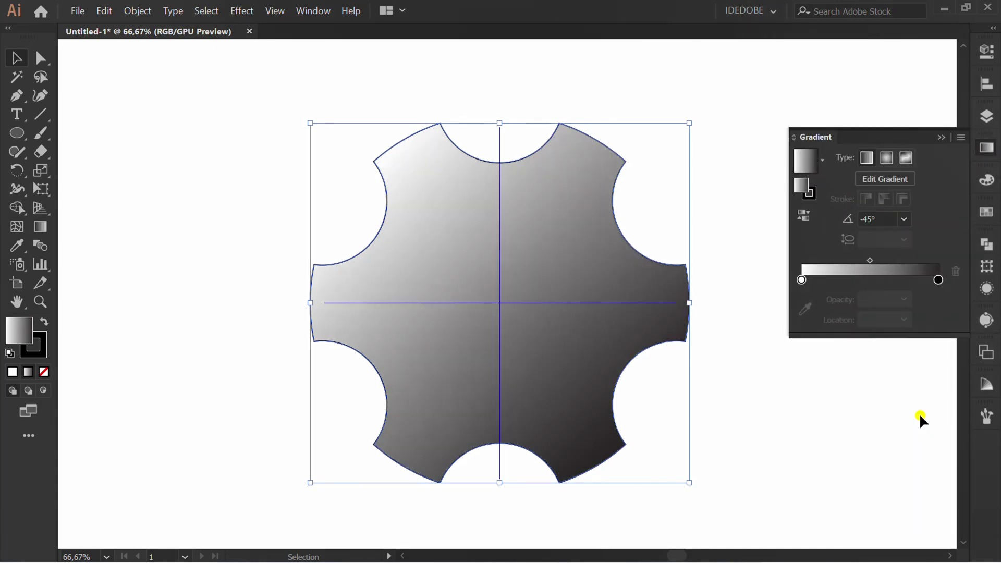
pyautogui.doubleClick(802, 280)
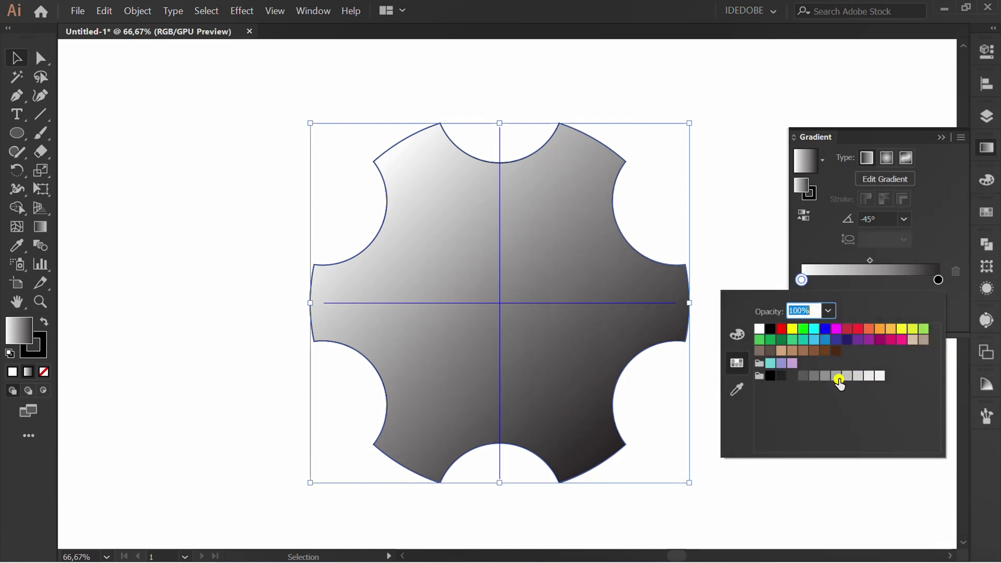
pyautogui.click(835, 376)
pyautogui.click(939, 238)
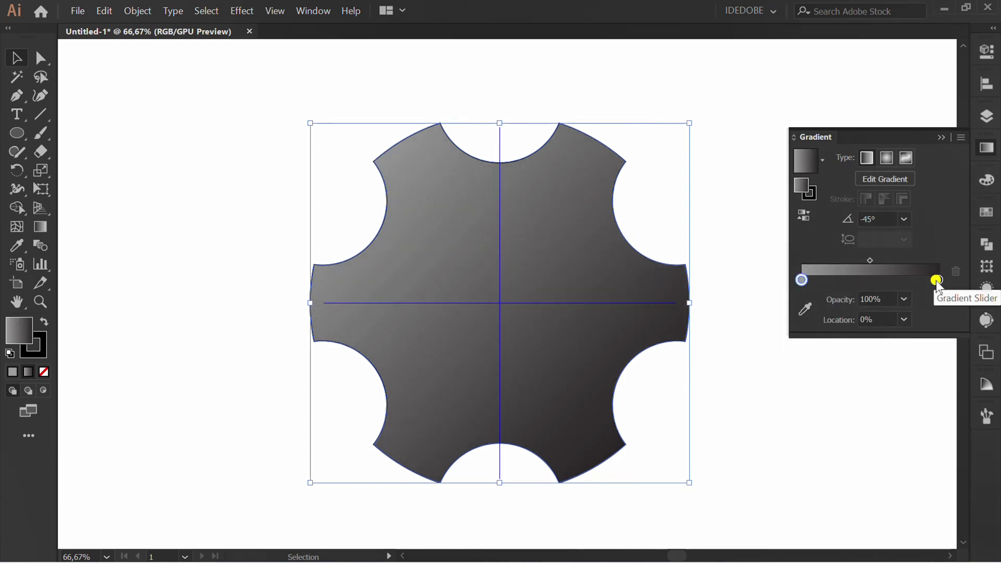
# Set the right gradient stop to dark navy RGB 25/35/60
pyautogui.doubleClick(937, 281)
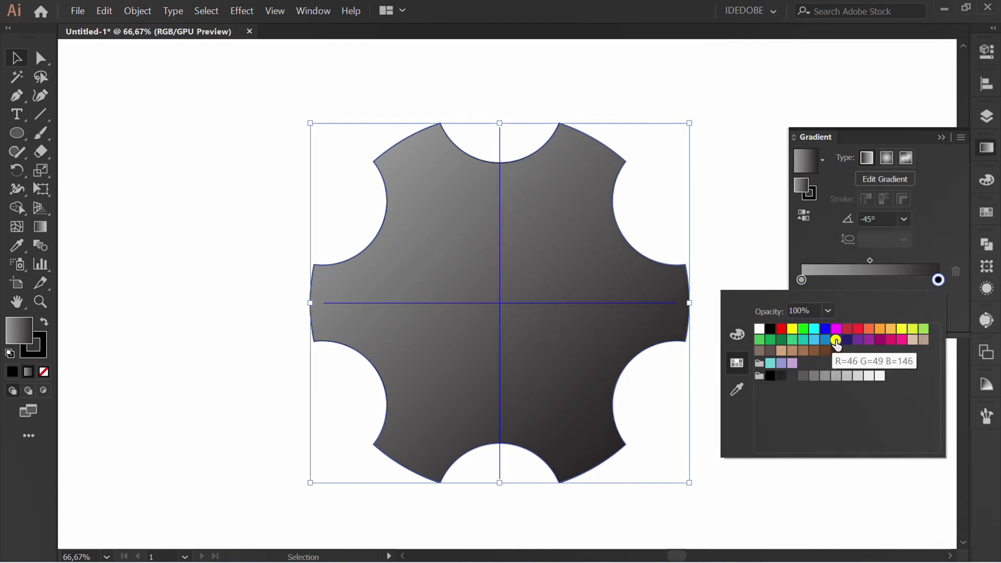
pyautogui.click(835, 340)
pyautogui.click(736, 336)
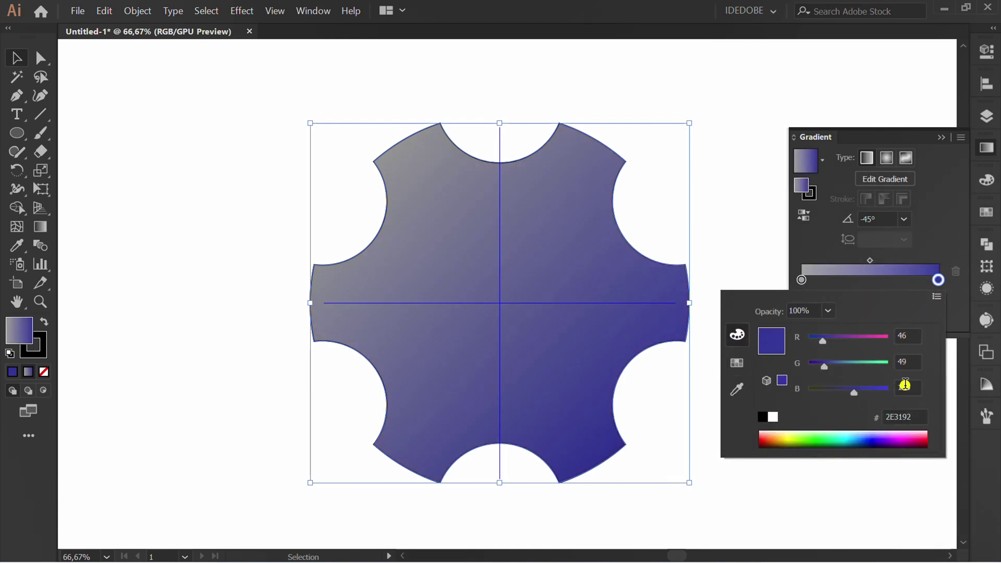
pyautogui.click(910, 335)
pyautogui.write('25')
pyautogui.press('Tab')
pyautogui.write('3')
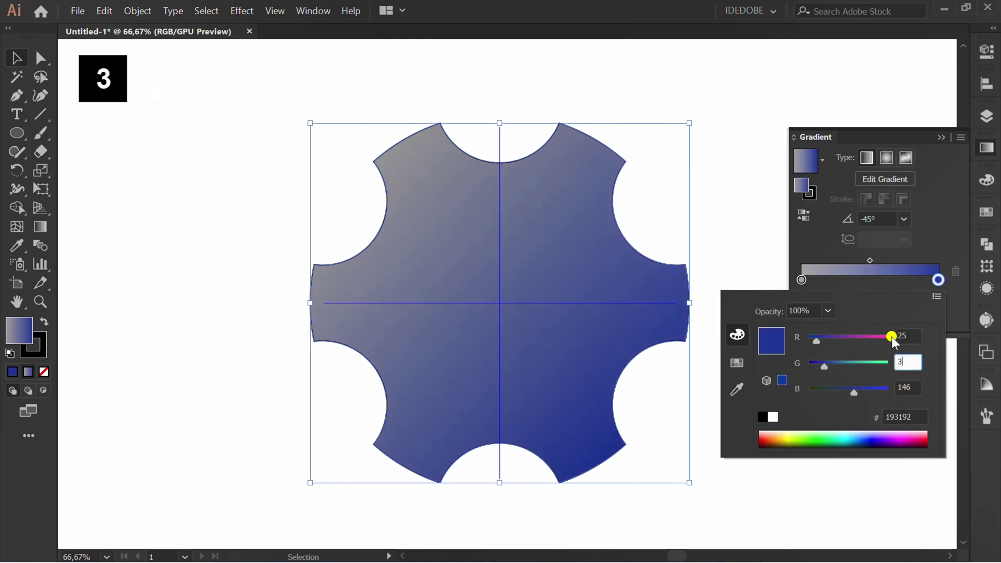
pyautogui.press('Tab')
pyautogui.write('6')
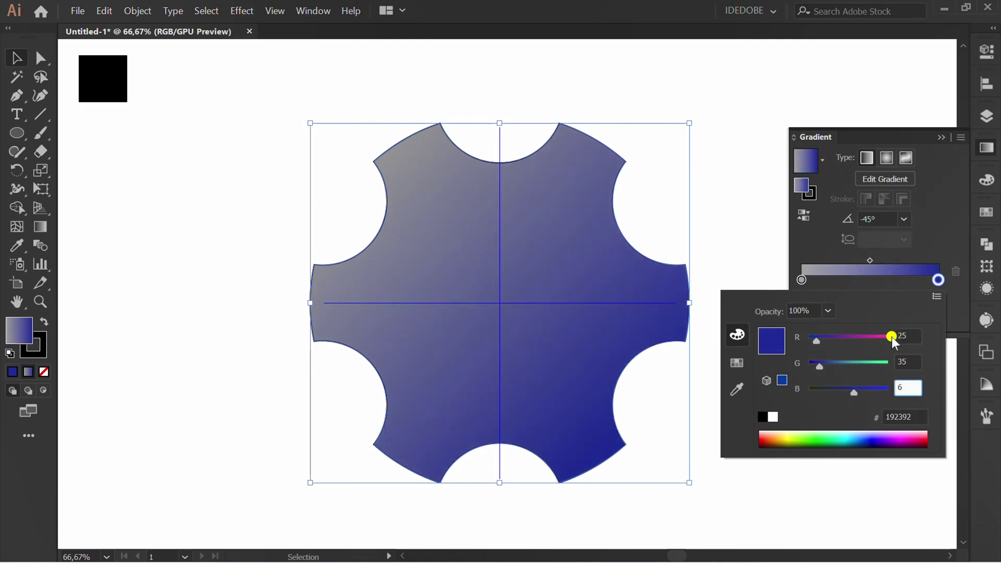
pyautogui.write('0')
pyautogui.click(905, 361)
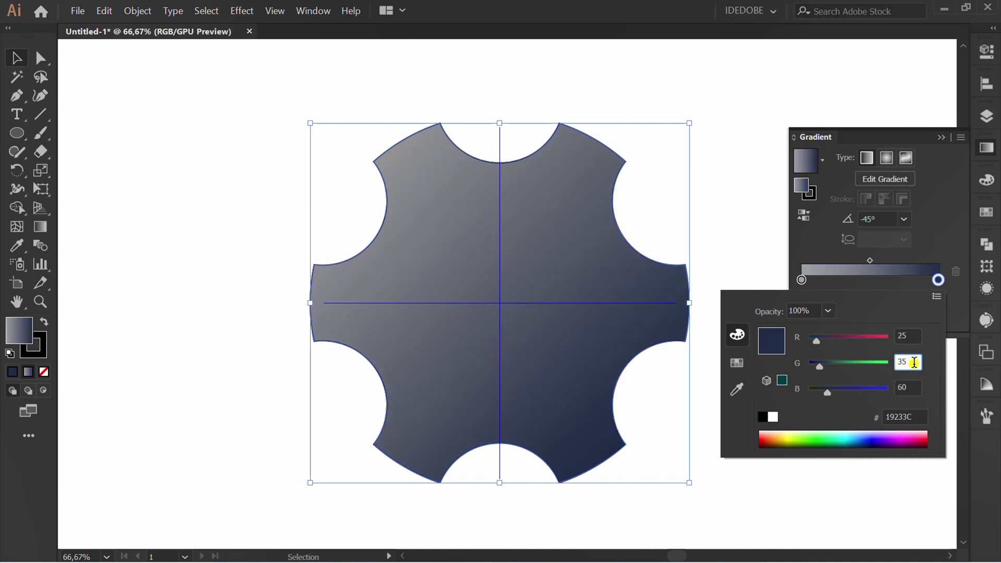
pyautogui.click(942, 227)
pyautogui.click(940, 139)
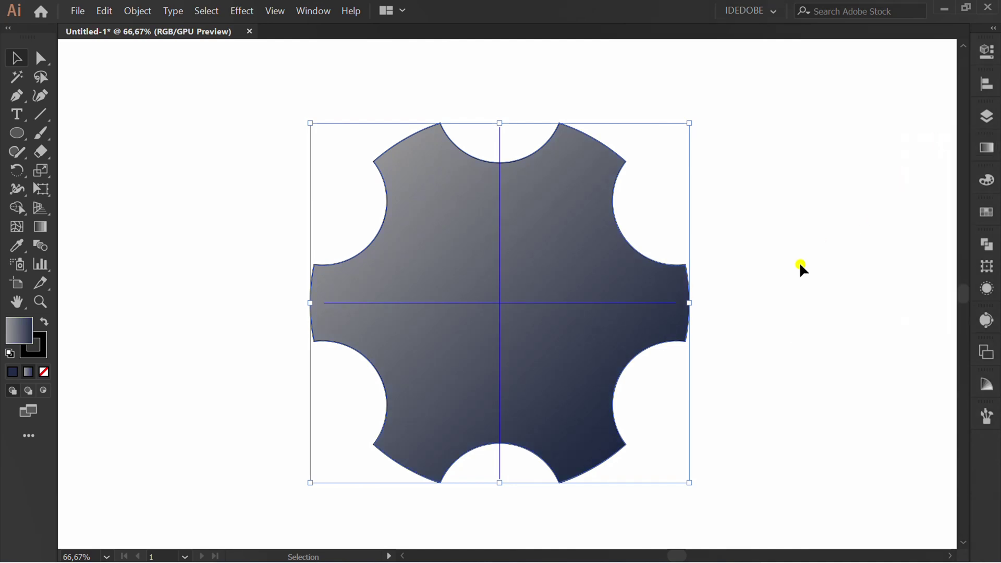
# Create a 250×250 pt circle with the Ellipse tool
pyautogui.press('v')
pyautogui.click(761, 293)
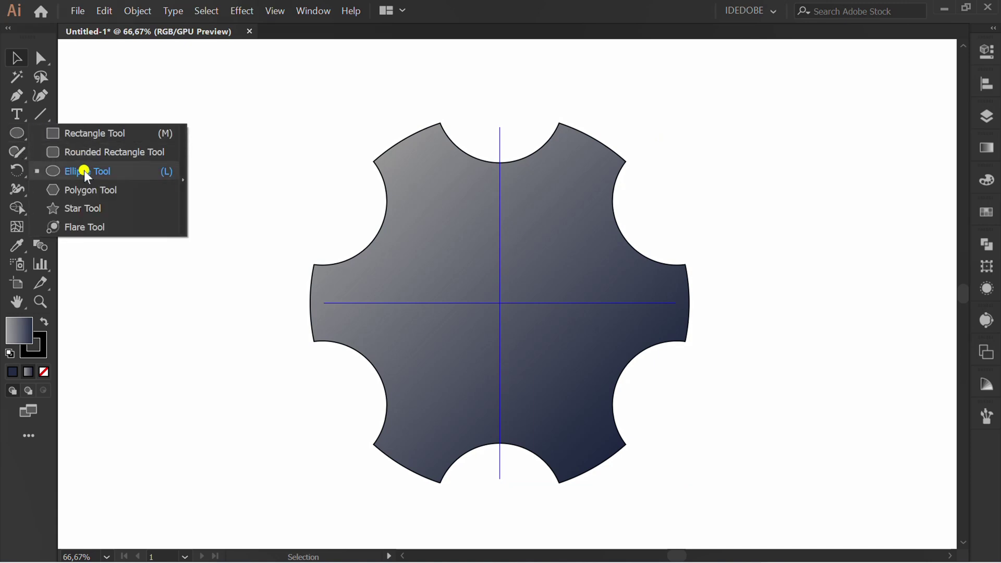
pyautogui.moveTo(13, 135); pyautogui.dragTo(84, 171)
pyautogui.click(251, 205)
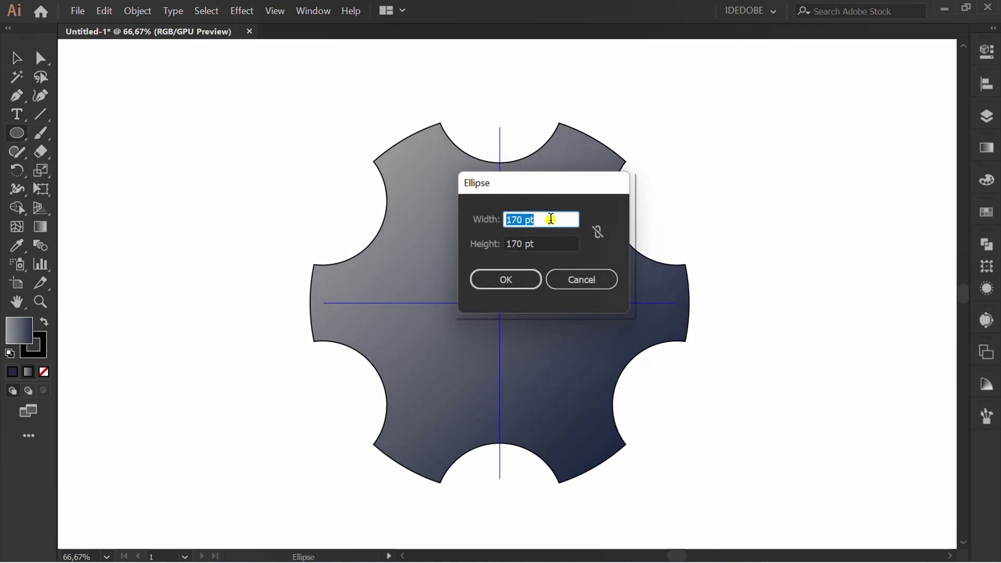
pyautogui.write('250')
pyautogui.press('Tab')
pyautogui.write('250')
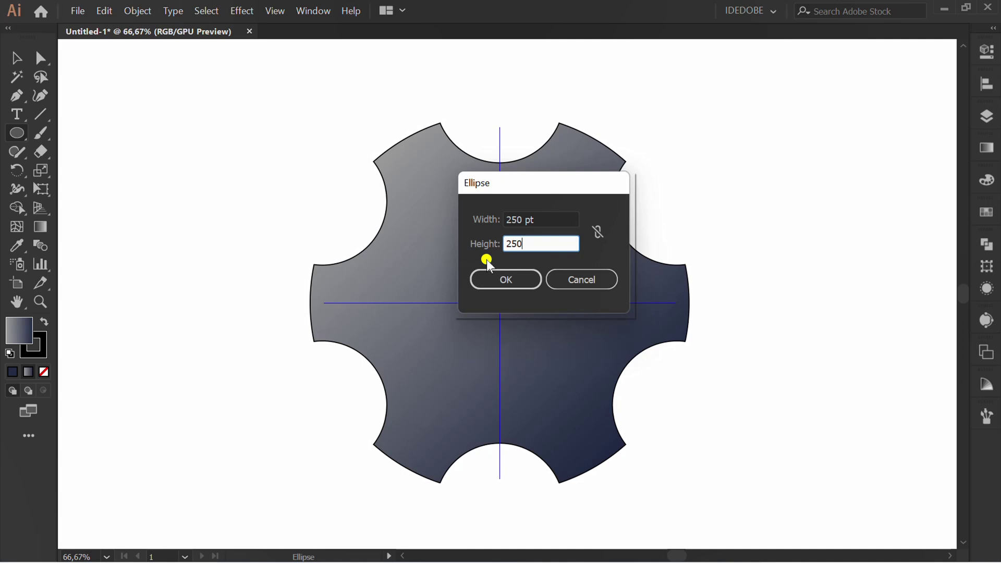
pyautogui.click(512, 279)
# Centre the 250 pt circle horizontally and vertically on the gear
pyautogui.click(985, 83)
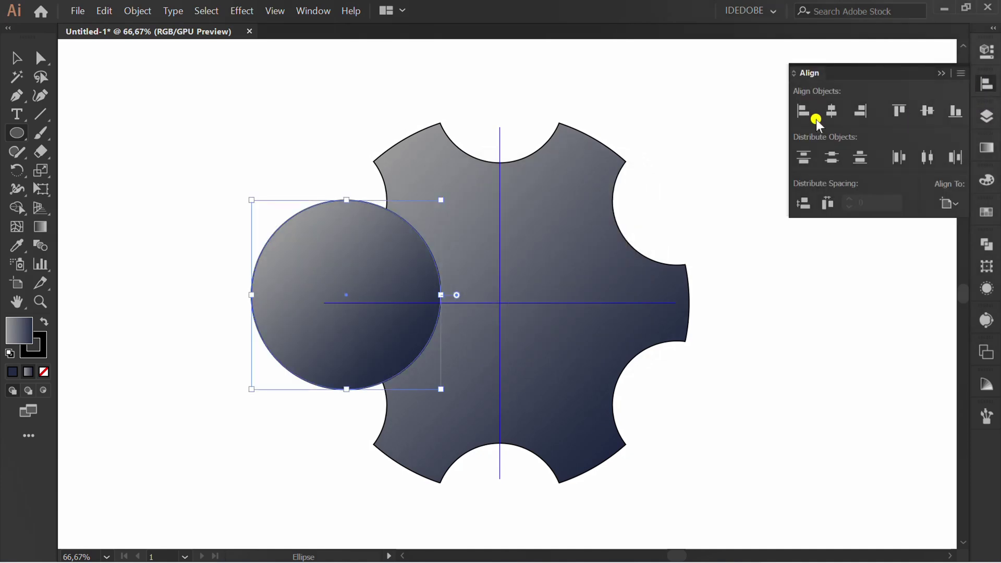
pyautogui.click(830, 110)
pyautogui.click(923, 110)
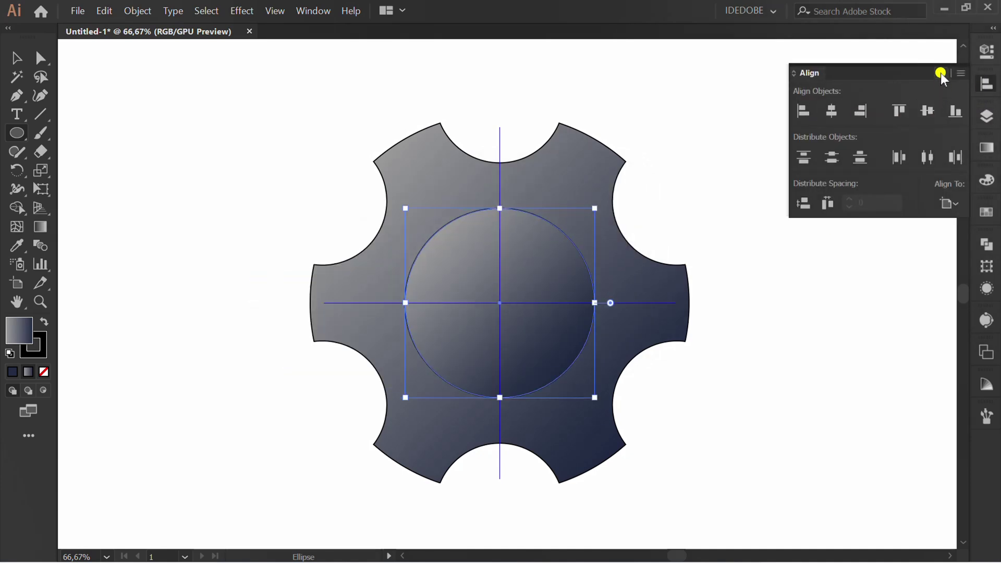
pyautogui.click(940, 73)
# Change the circle's gradient to a light grey left stop and a white right stop
pyautogui.click(988, 150)
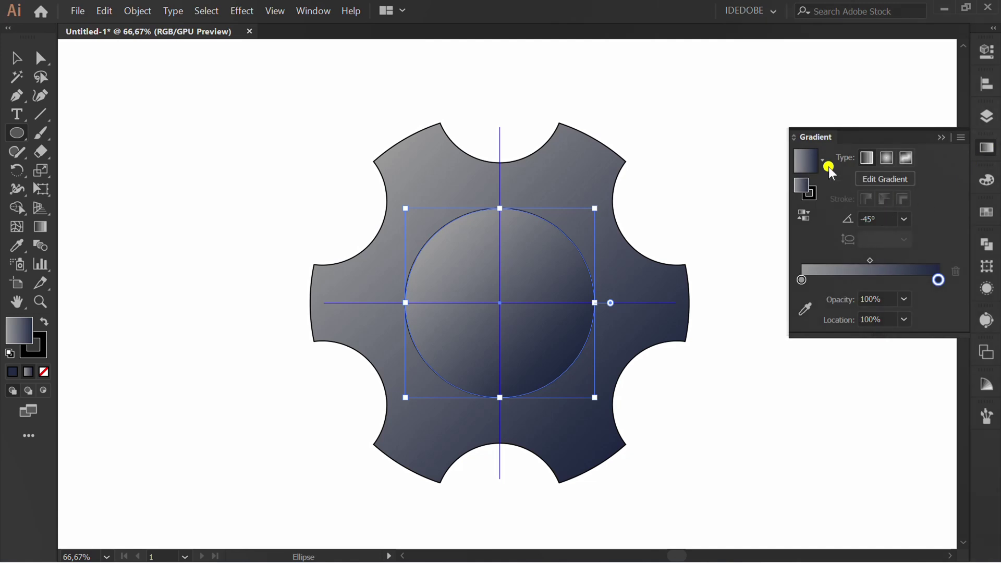
pyautogui.doubleClick(802, 281)
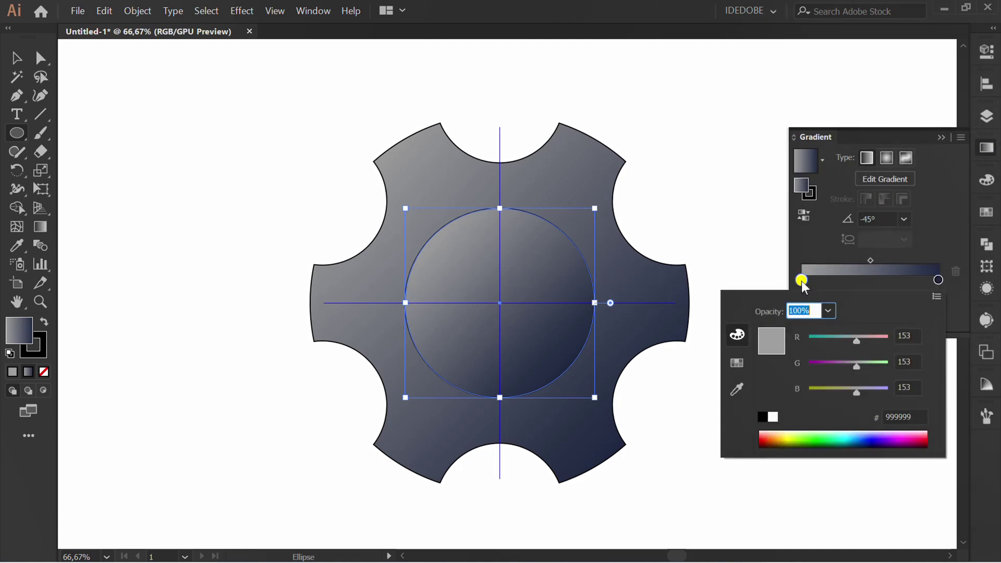
pyautogui.click(736, 362)
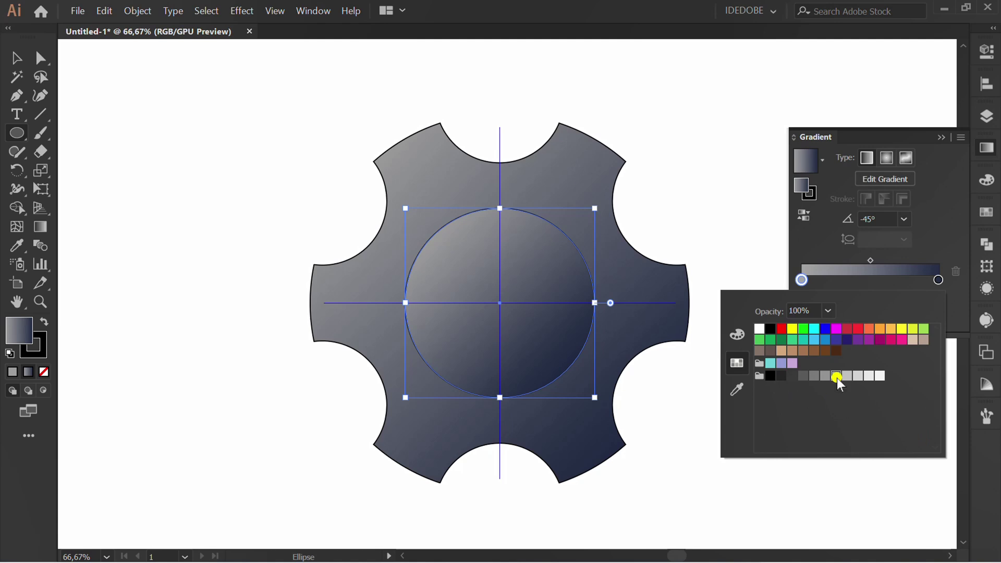
pyautogui.click(945, 240)
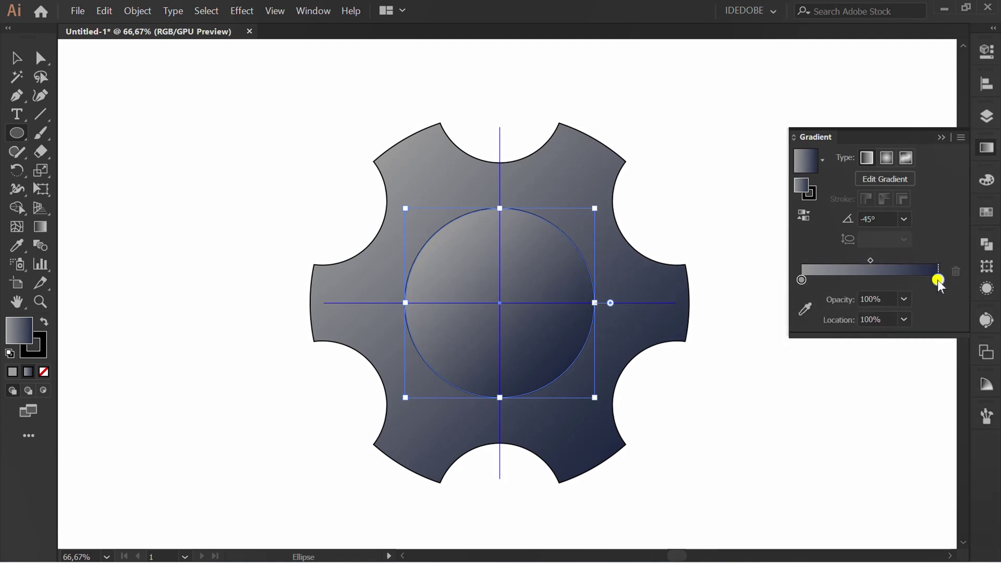
pyautogui.doubleClick(938, 280)
pyautogui.click(882, 377)
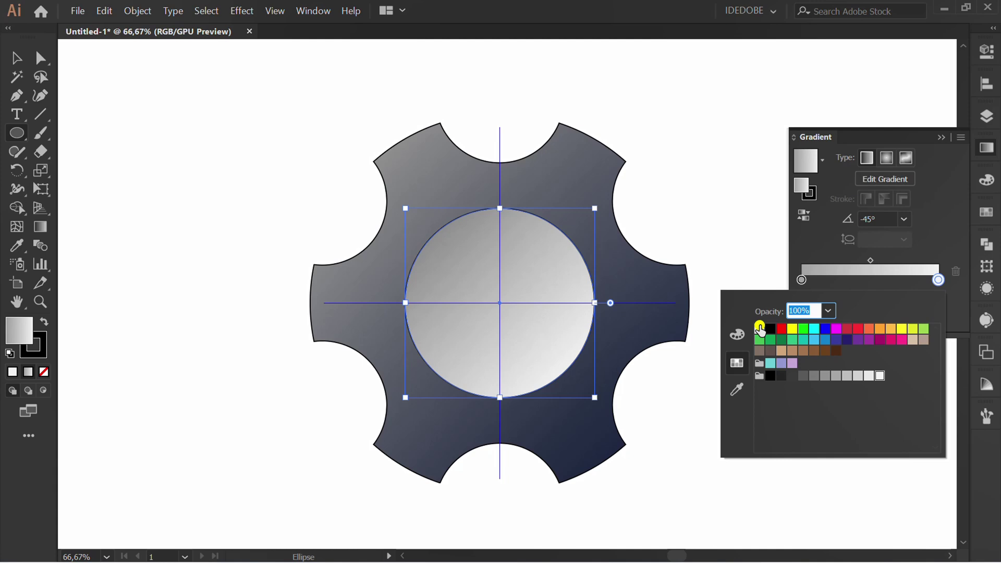
pyautogui.click(759, 328)
pyautogui.click(948, 236)
pyautogui.click(944, 137)
pyautogui.press('v')
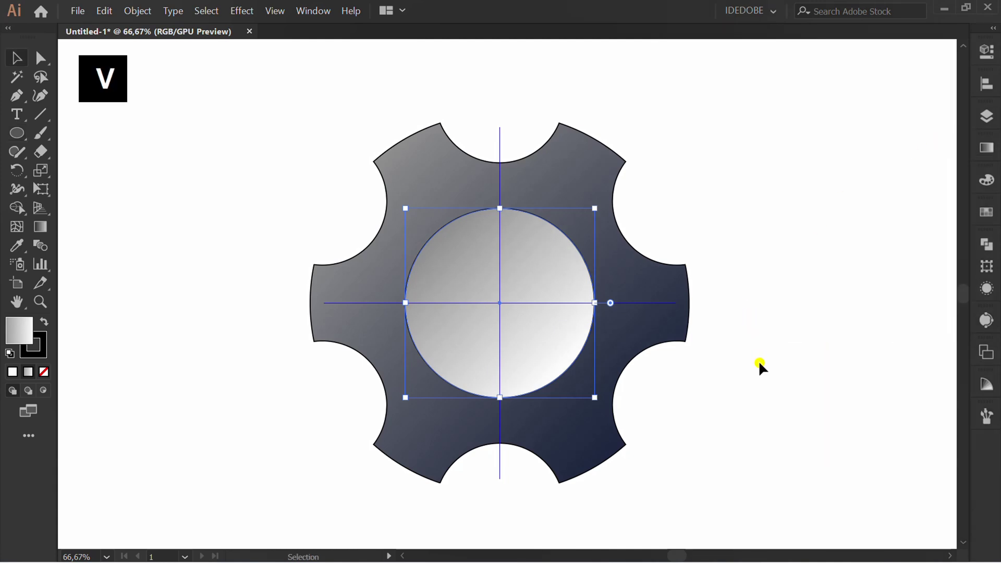
pyautogui.click(688, 372)
# Create a 170×170 pt circle with the Ellipse tool
pyautogui.moveTo(17, 133); pyautogui.dragTo(86, 176)
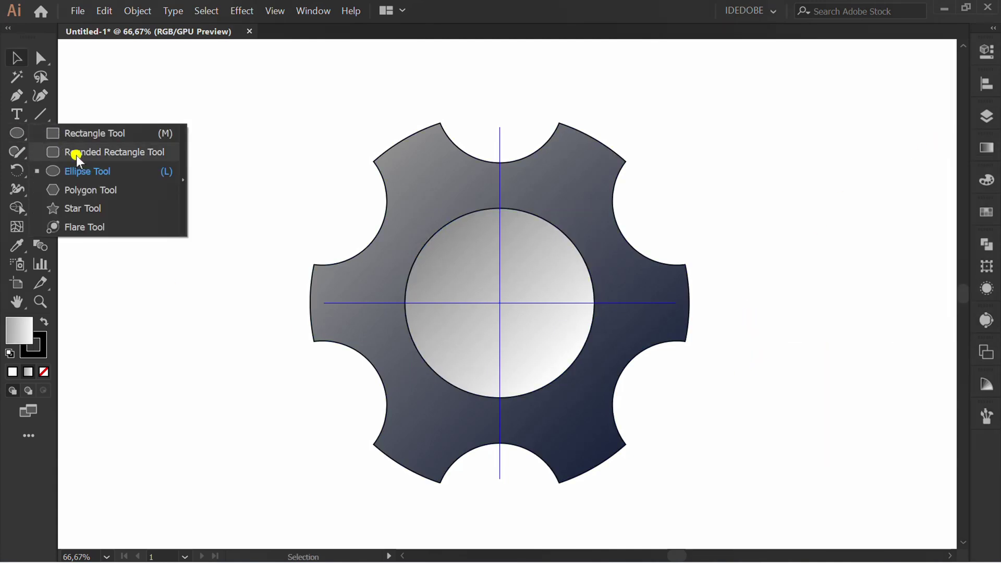
pyautogui.press('l')
pyautogui.click(257, 221)
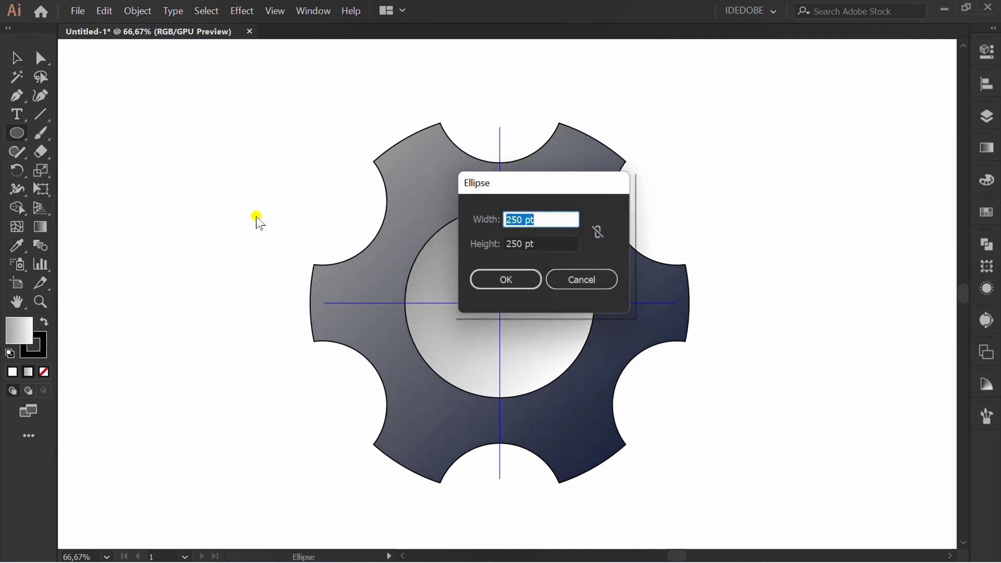
pyautogui.write('170')
pyautogui.press('Tab')
pyautogui.write('170')
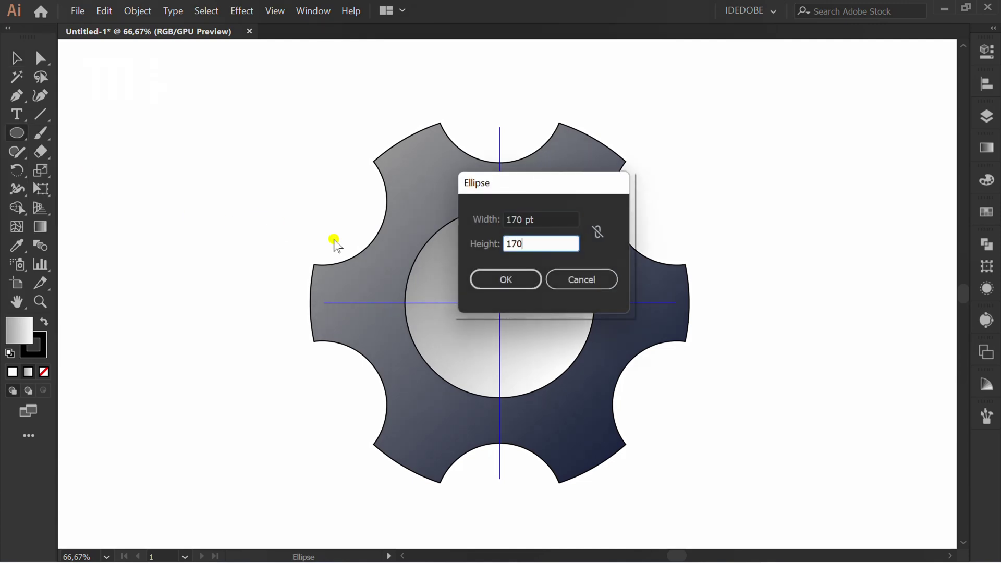
pyautogui.click(506, 278)
# Centre the 170 pt circle horizontally and vertically on the gear
pyautogui.hotkey('shift', 'F7')
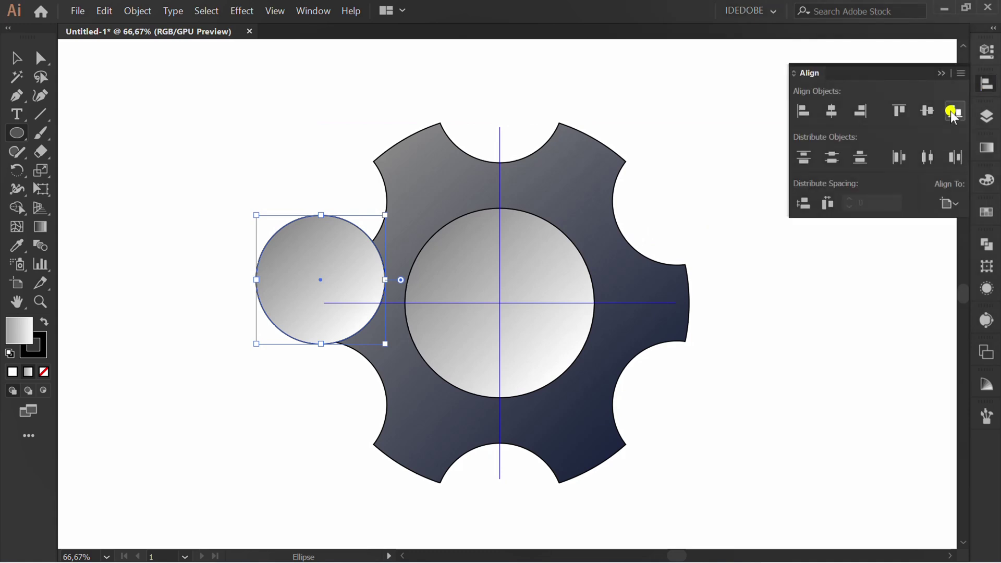
pyautogui.click(831, 111)
pyautogui.click(926, 111)
pyautogui.click(941, 73)
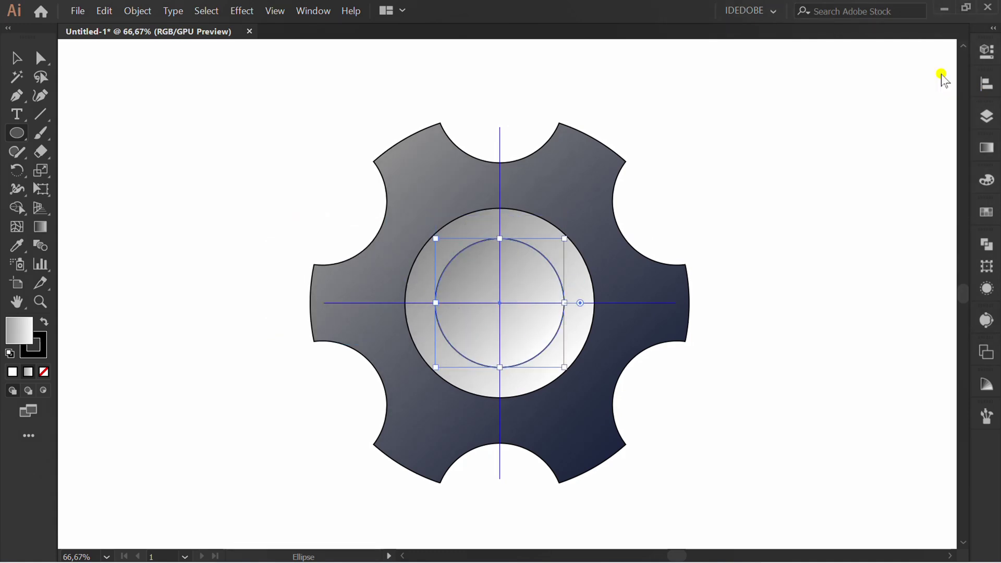
# Set the inner circle's right gradient stop to a purple swatch
pyautogui.click(986, 147)
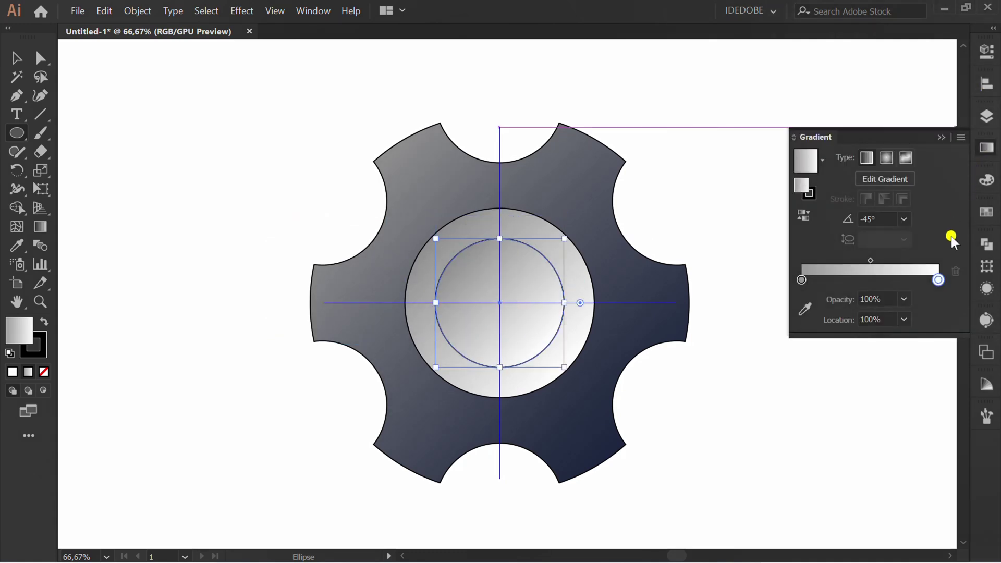
pyautogui.doubleClick(938, 279)
pyautogui.click(848, 343)
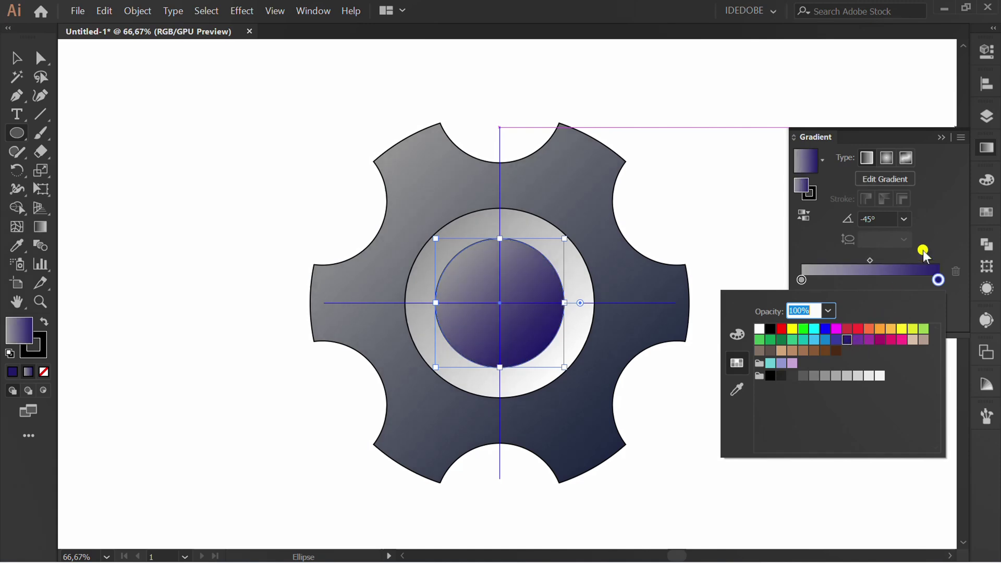
pyautogui.click(923, 251)
# Set the left gradient stop to muted blue RGB 45/100/145
pyautogui.doubleClick(802, 280)
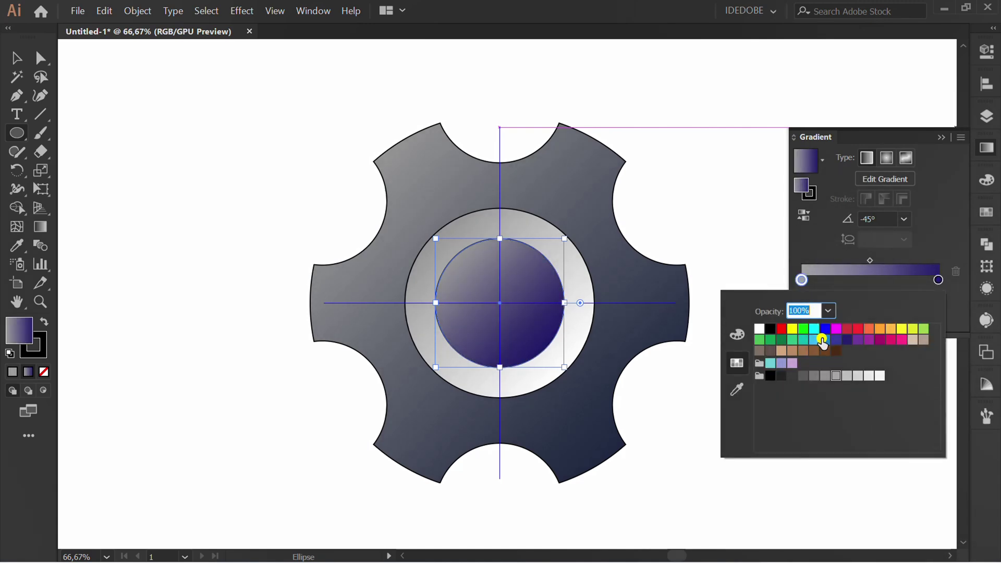
pyautogui.click(820, 342)
pyautogui.click(737, 335)
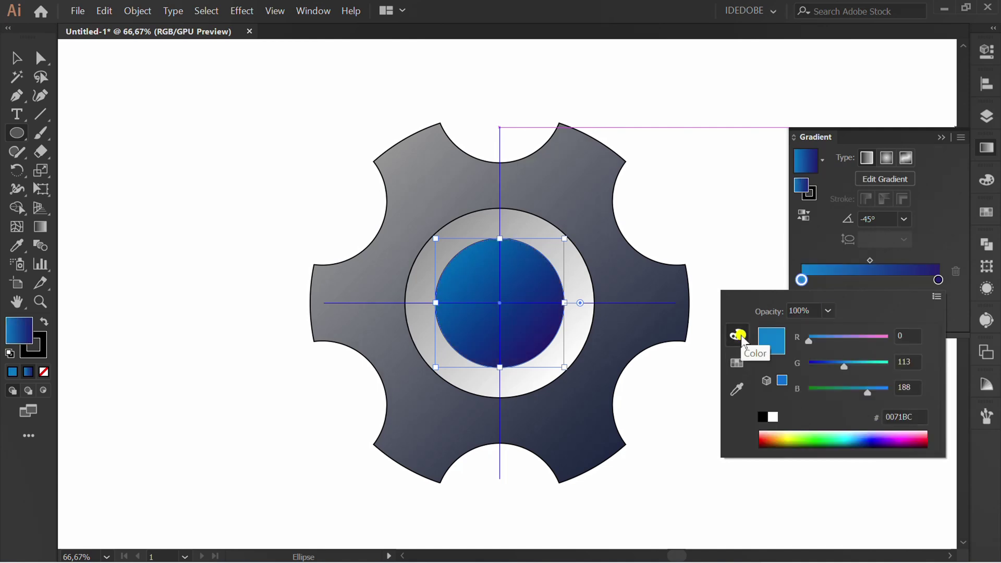
pyautogui.click(899, 335)
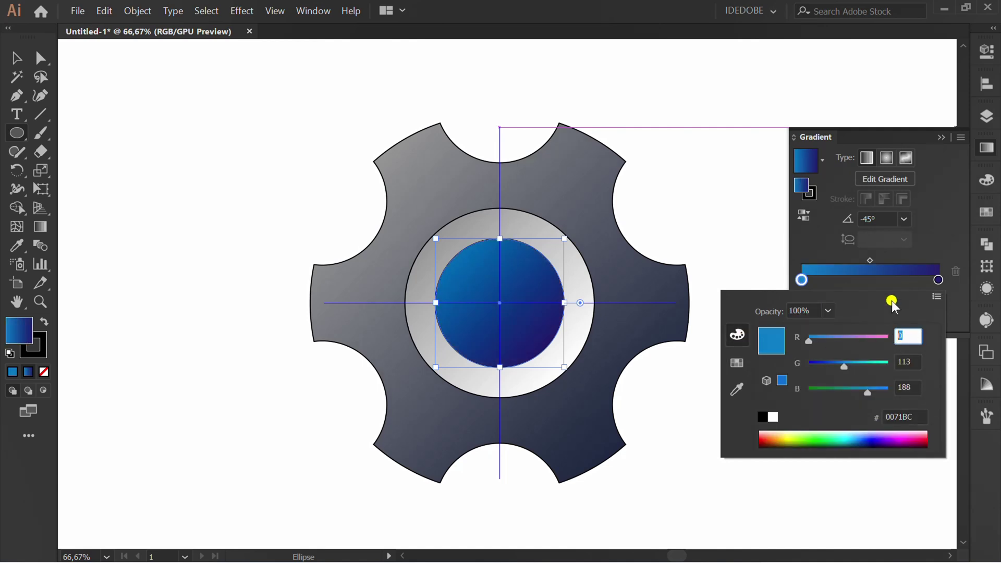
pyautogui.write('45')
pyautogui.press('Tab')
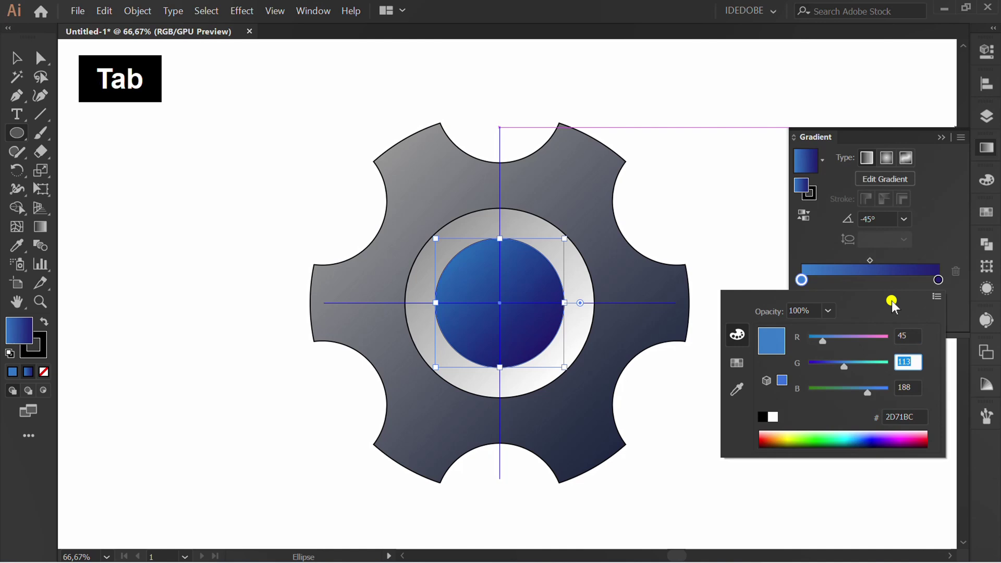
pyautogui.write('100')
pyautogui.press('Tab')
pyautogui.write('14')
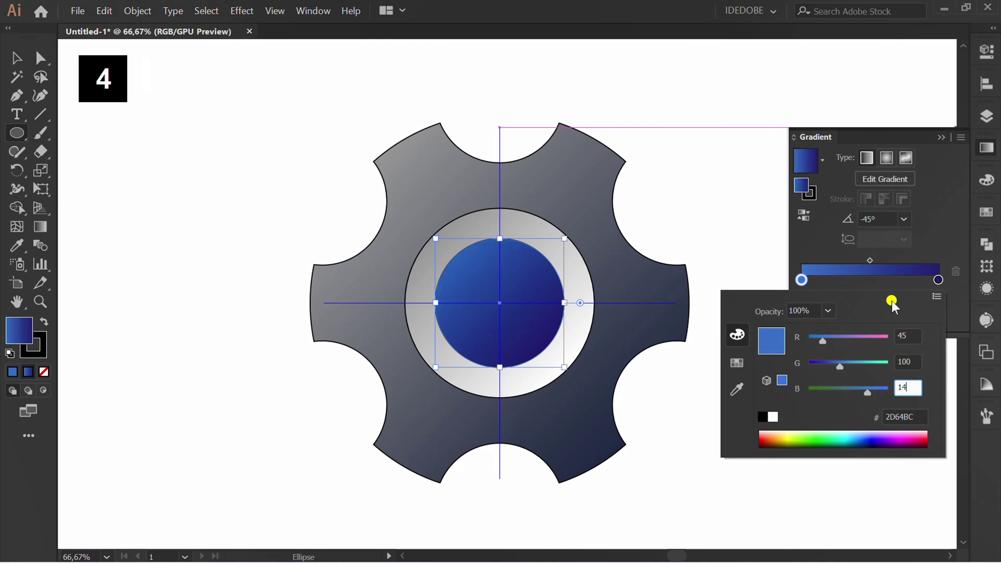
pyautogui.write('5')
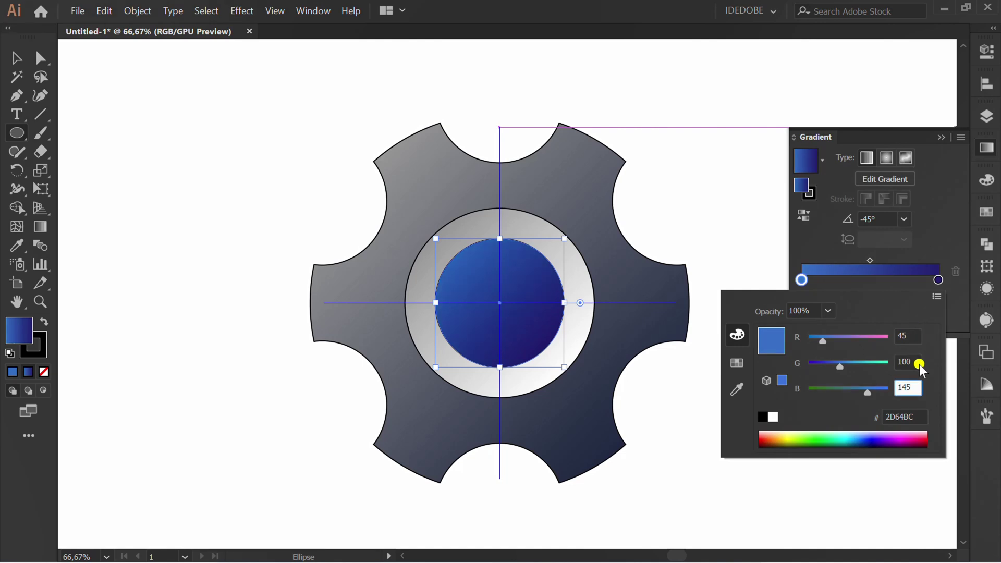
pyautogui.click(911, 361)
pyautogui.press('Return')
pyautogui.click(942, 137)
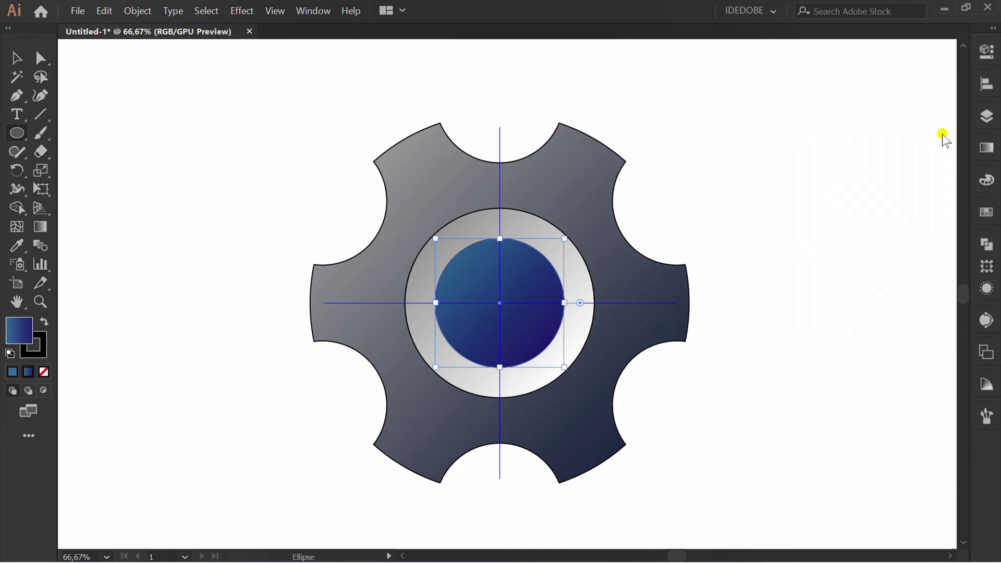
pyautogui.press('v')
pyautogui.click(704, 294)
# Select all gear parts and set their stroke to None
pyautogui.moveTo(621, 290); pyautogui.dragTo(272, 463)
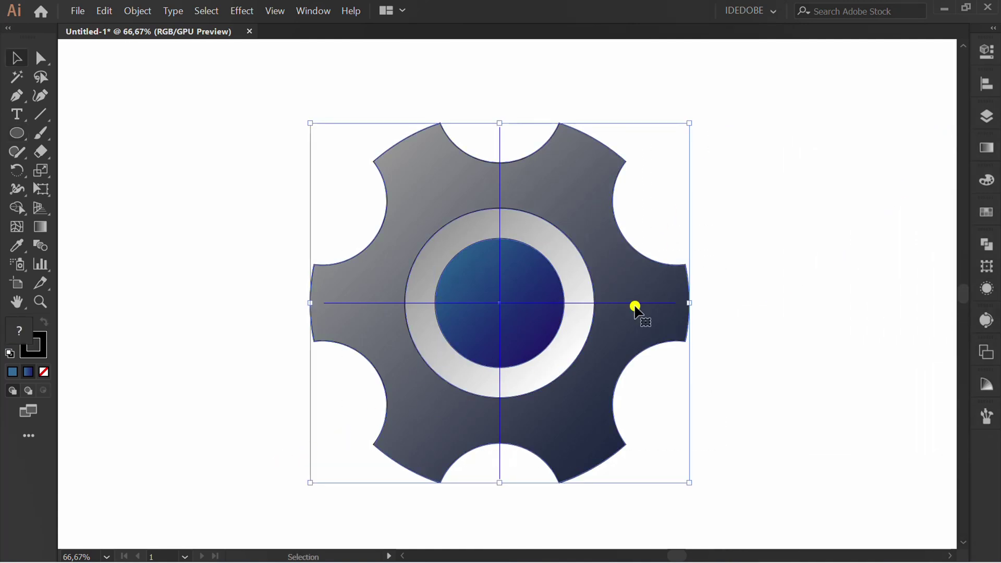
pyautogui.click(981, 53)
pyautogui.click(786, 232)
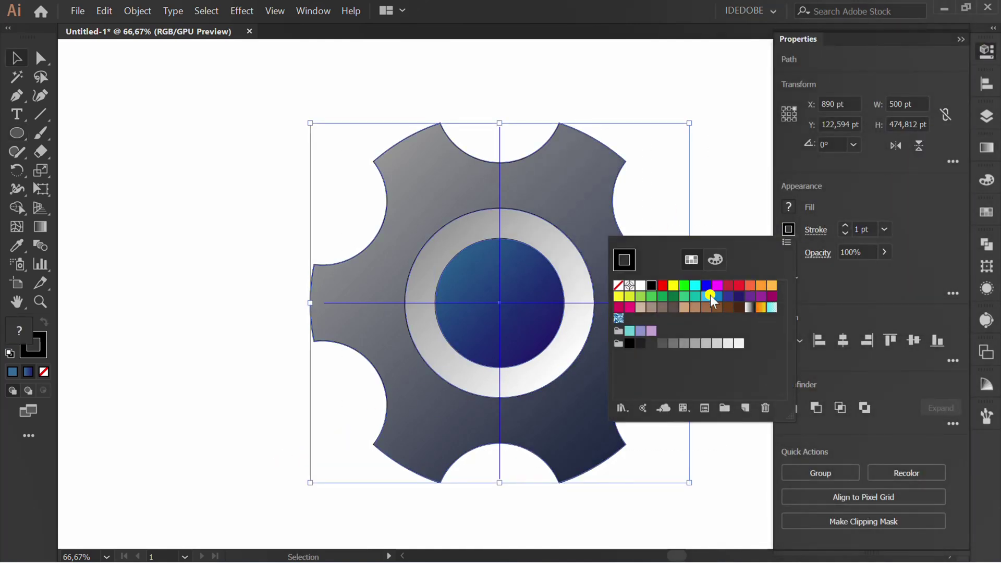
pyautogui.click(622, 288)
pyautogui.click(732, 188)
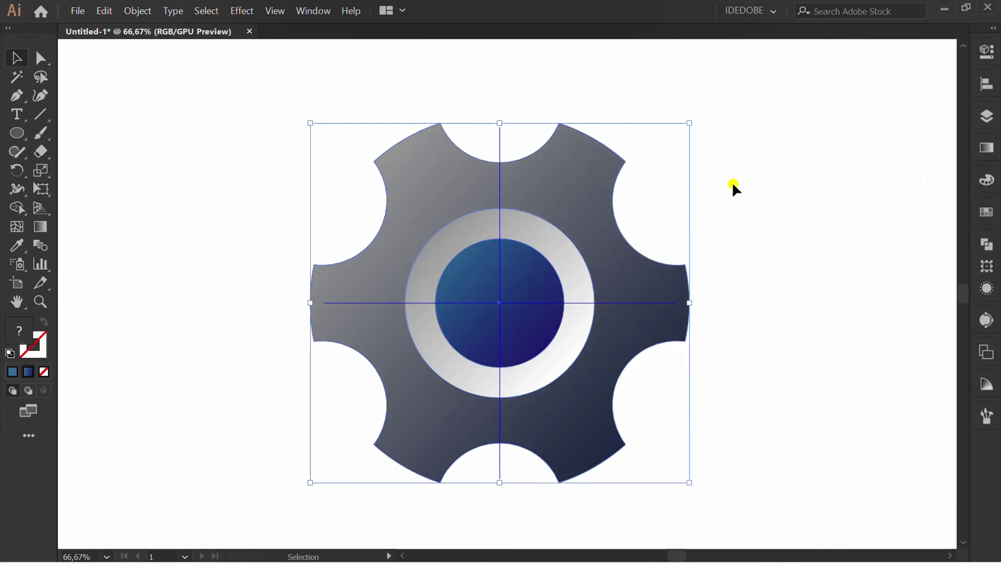
# Hide the guide lines and reselect the whole gear
pyautogui.rightClick(696, 172)
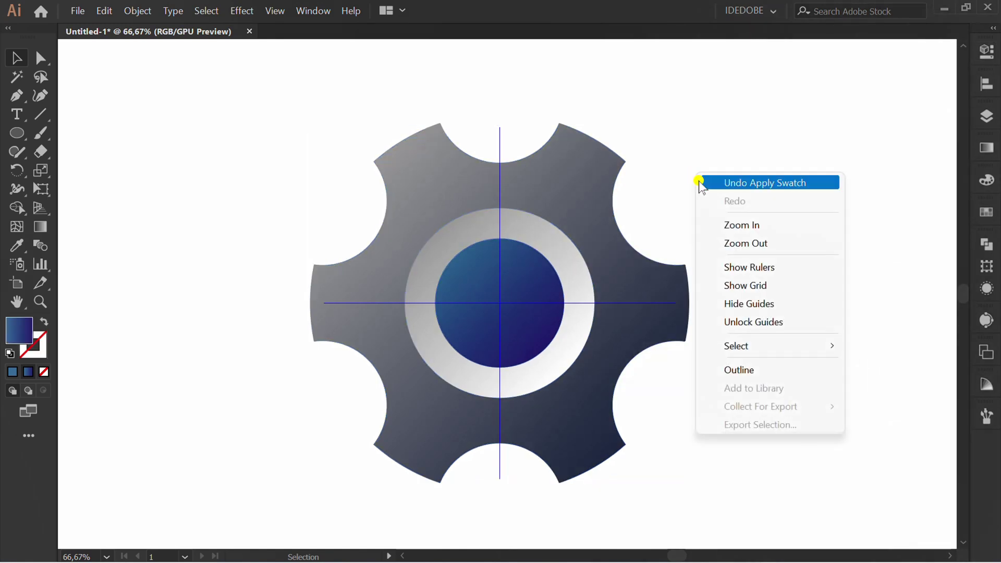
pyautogui.click(793, 305)
pyautogui.moveTo(695, 95); pyautogui.dragTo(506, 168)
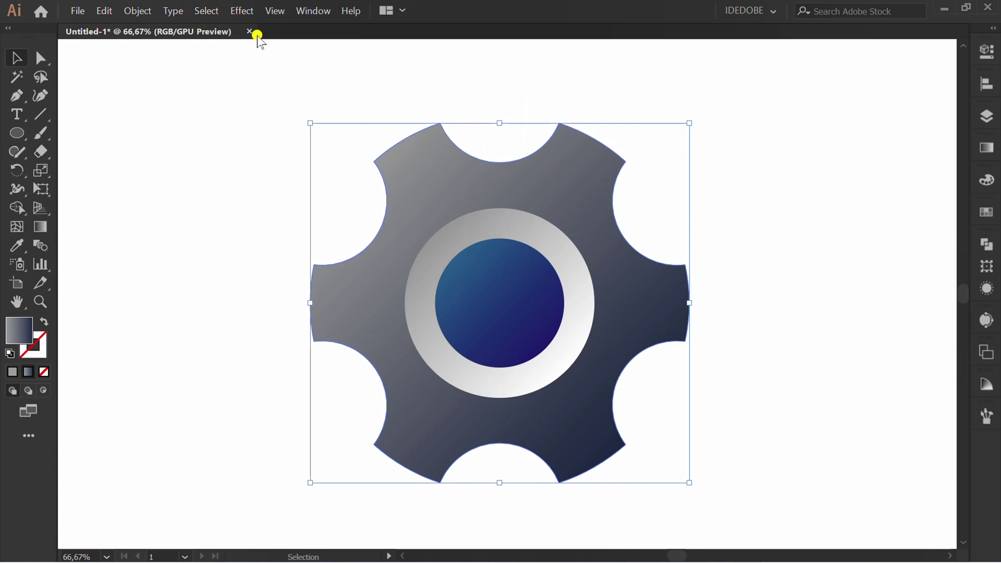
# Add a Drop Shadow with 0 pt blur, X offset 5 pt and Y offset -5 pt
pyautogui.click(241, 10)
pyautogui.moveTo(259, 211)
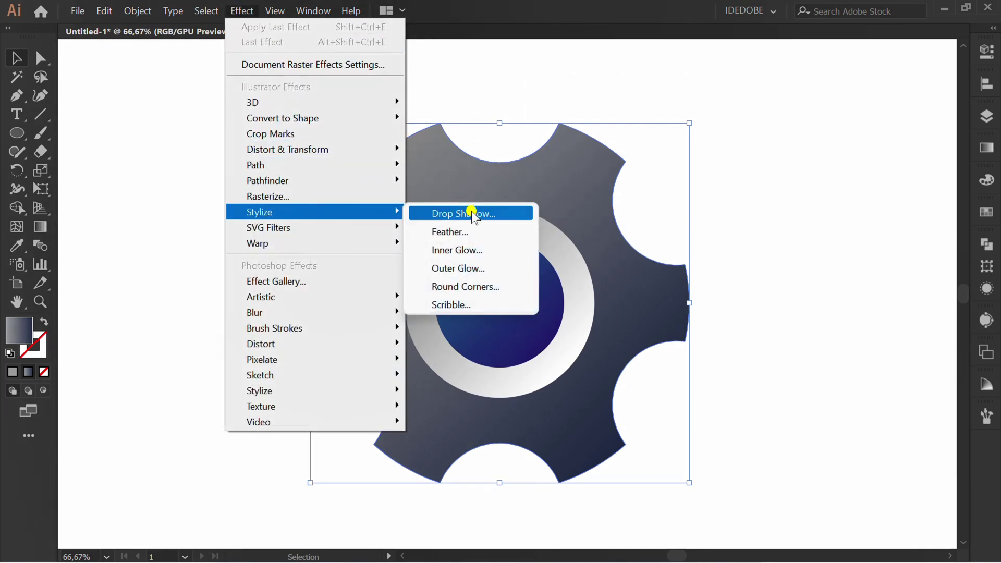
pyautogui.click(472, 213)
pyautogui.click(700, 376)
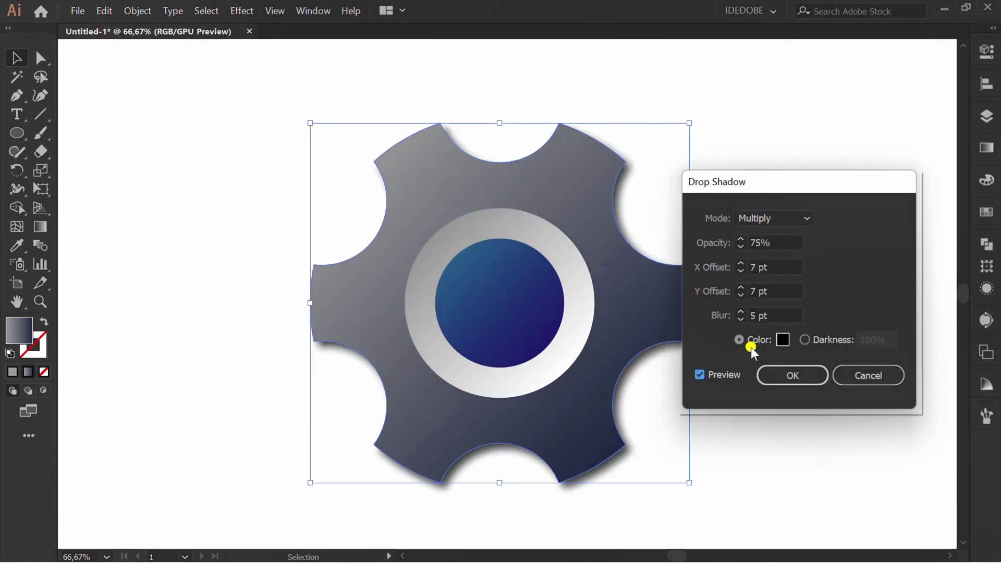
pyautogui.click(773, 241)
pyautogui.doubleClick(772, 240)
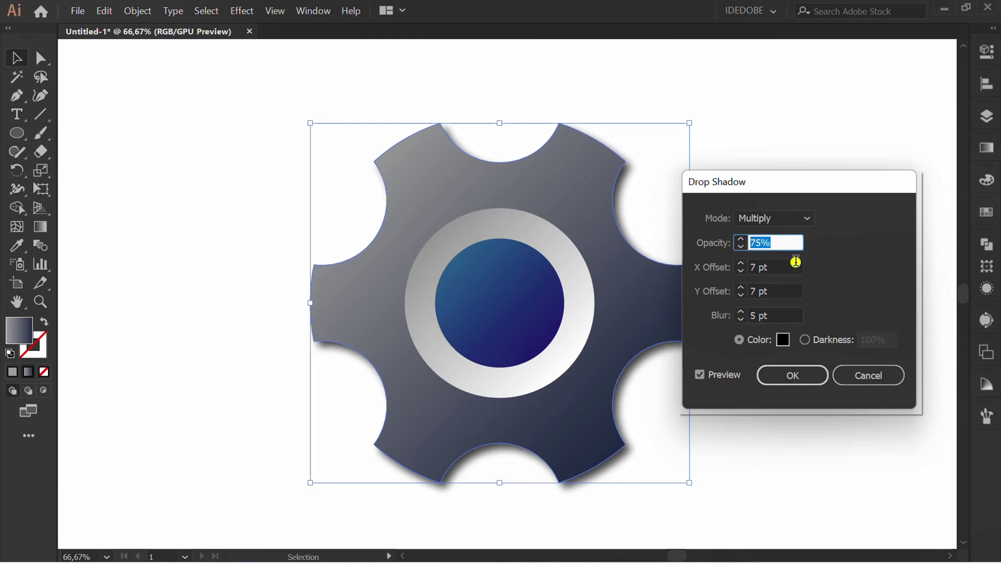
pyautogui.doubleClick(778, 317)
pyautogui.write('0')
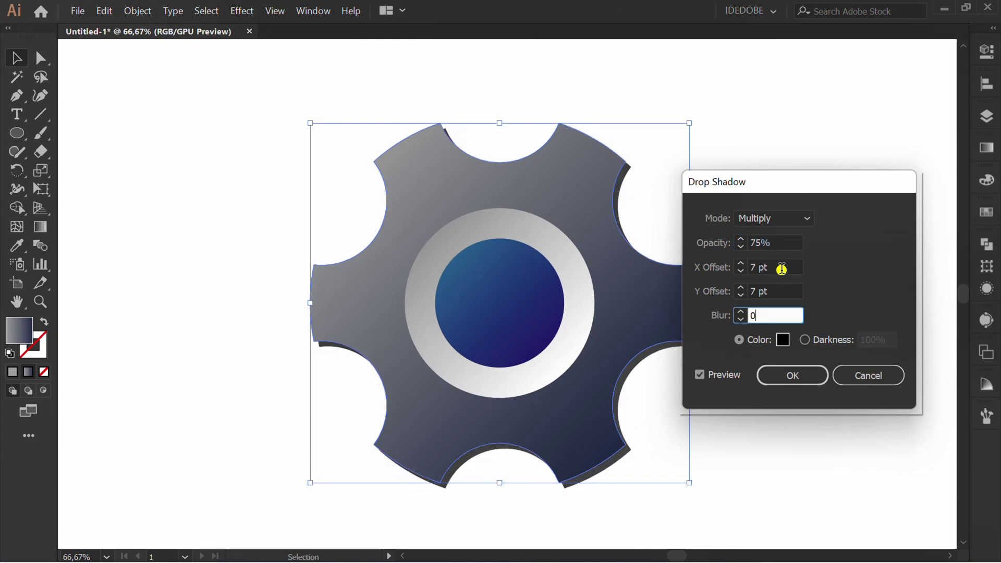
pyautogui.click(775, 268)
pyautogui.press('Down')
pyautogui.press('Down')
pyautogui.press('Down')
pyautogui.scroll(-3, 775, 291)
pyautogui.scroll(-4, 774, 292)
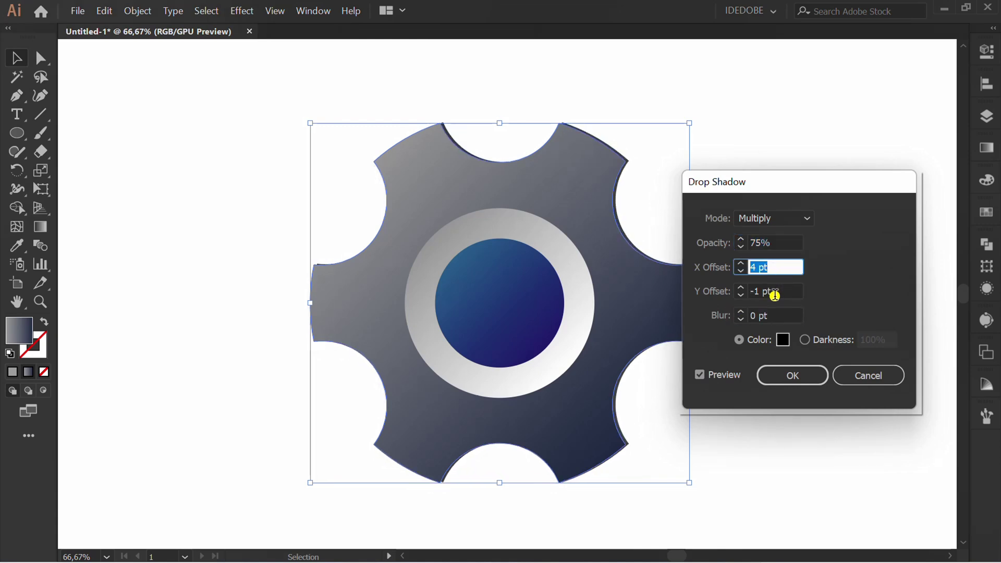
pyautogui.scroll(-2, 774, 293)
pyautogui.scroll(-1, 775, 295)
pyautogui.scroll(-2, 776, 297)
pyautogui.write('5')
pyautogui.hotkey('shift', 'Tab')
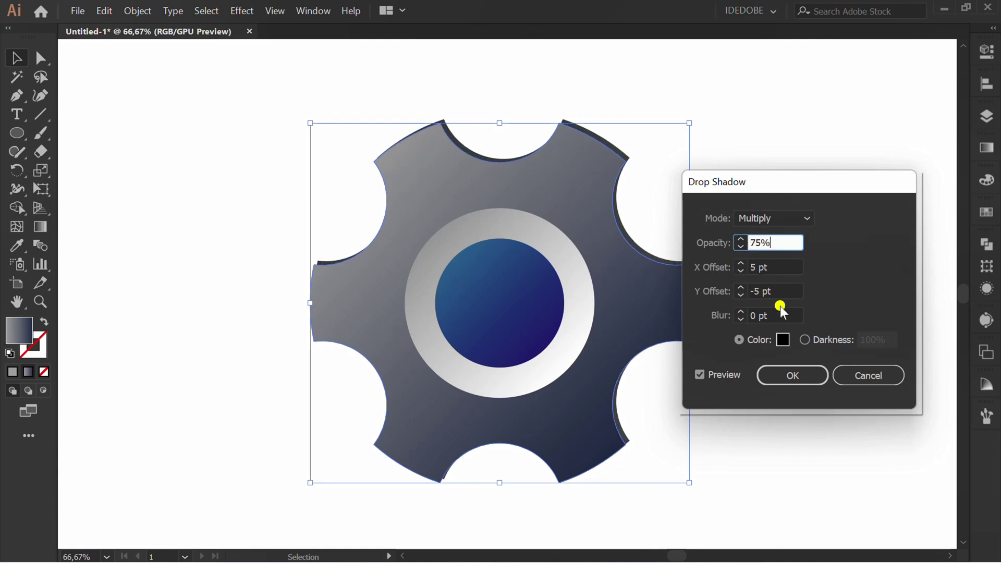
pyautogui.click(798, 376)
pyautogui.click(790, 403)
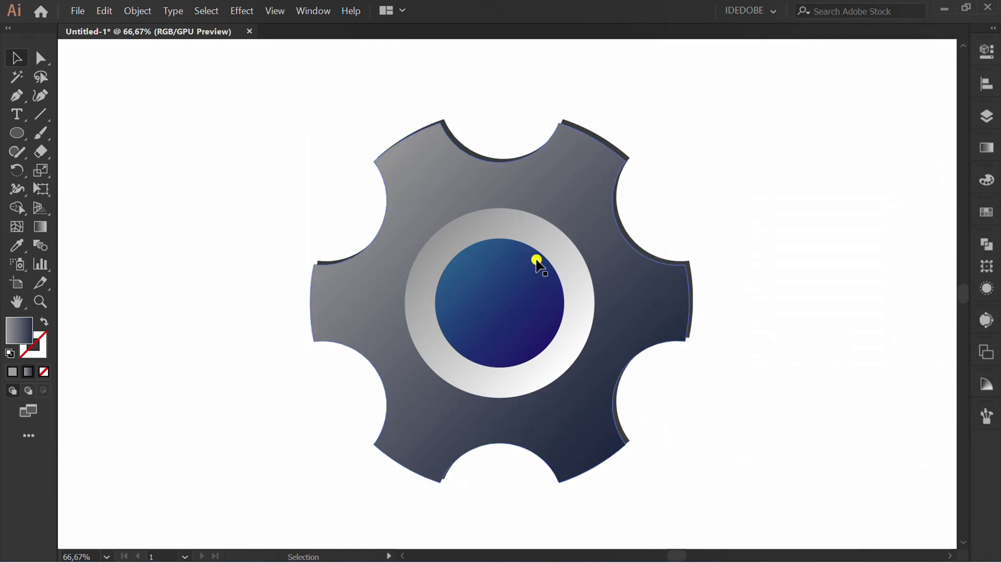
# Round all the gear's sharp corners by dragging a live corner widget inward, then deselect it
pyautogui.click(437, 202)
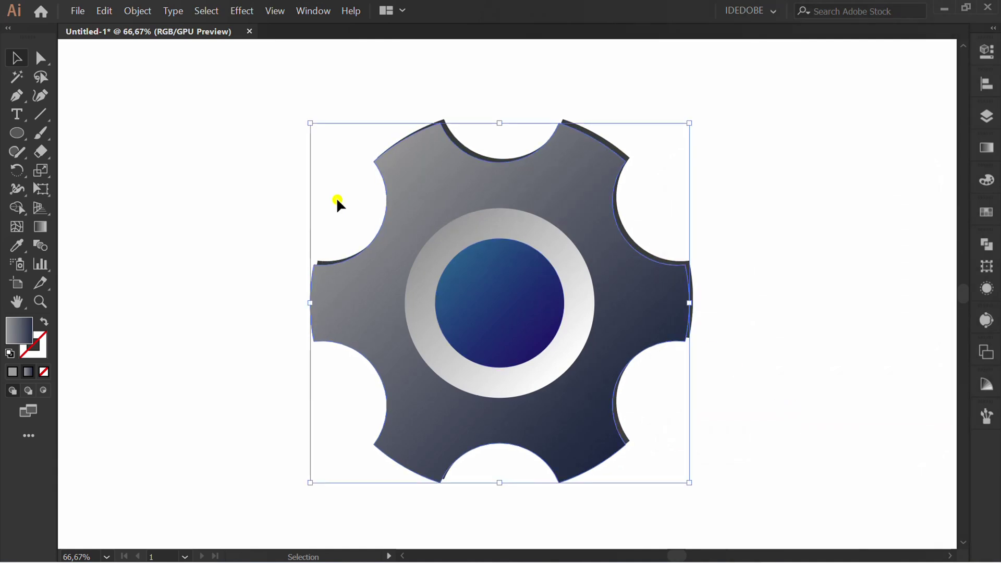
pyautogui.click(41, 59)
pyautogui.scroll(3, 428, 135)
pyautogui.scroll(2, 434, 134)
pyautogui.moveTo(494, 79); pyautogui.dragTo(449, 206)
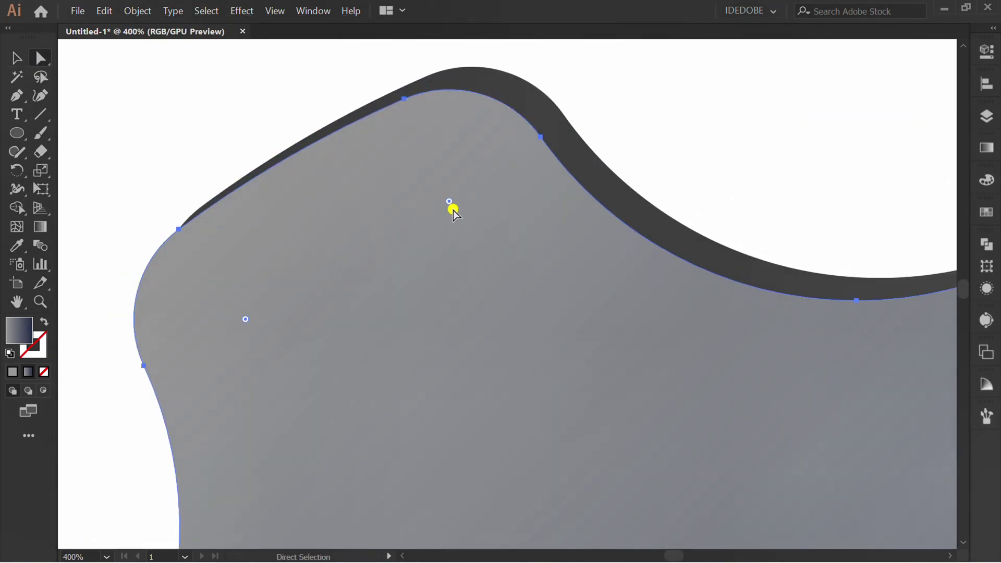
pyautogui.scroll(-3, 449, 203)
pyautogui.press('v')
pyautogui.click(307, 100)
pyautogui.scroll(-3, 307, 101)
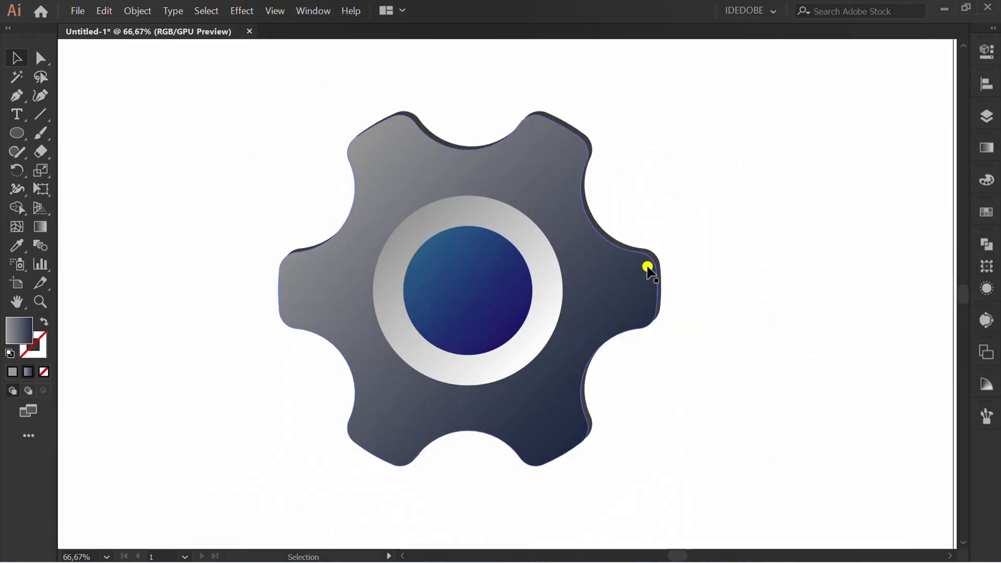